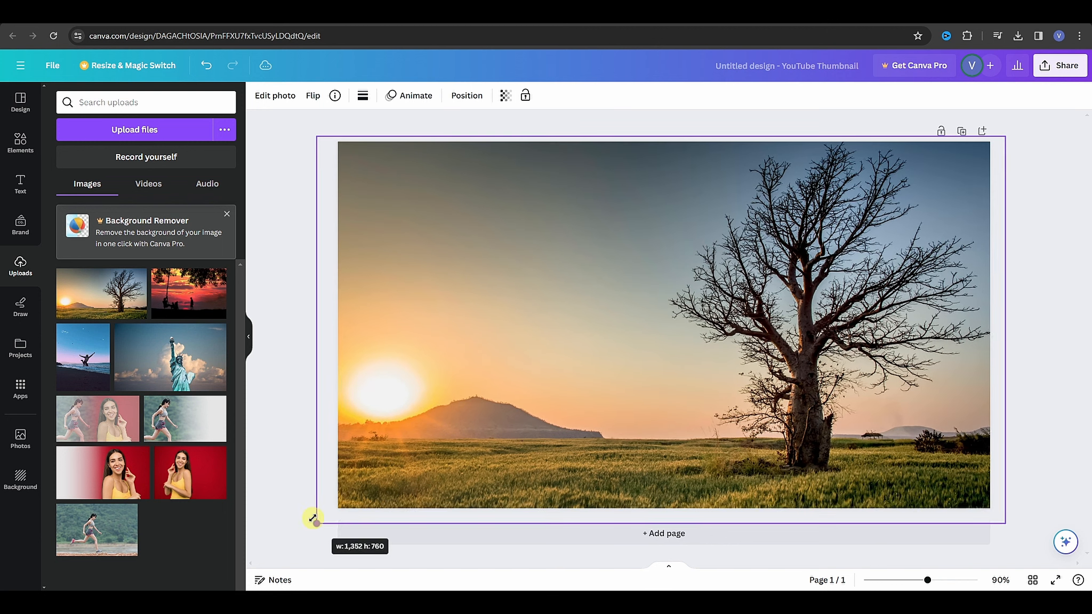
# Deselect the enlarged tree photo on page 1 and add a blank second page to the design.
pyautogui.scroll(-1, 619, 477)
pyautogui.scroll(1, 619, 476)
pyautogui.click(1045, 470)
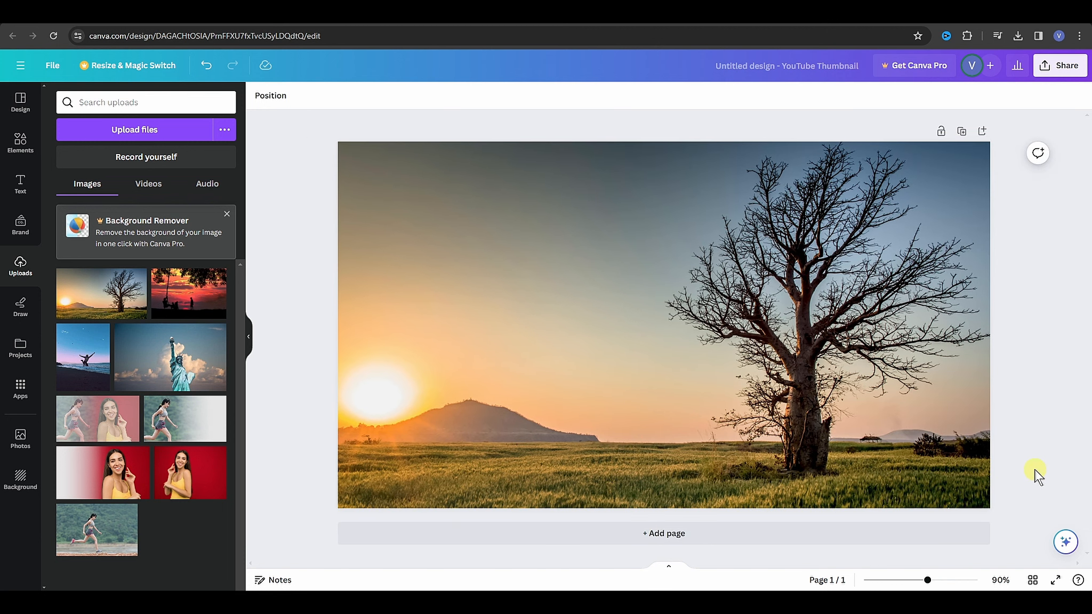
pyautogui.click(677, 535)
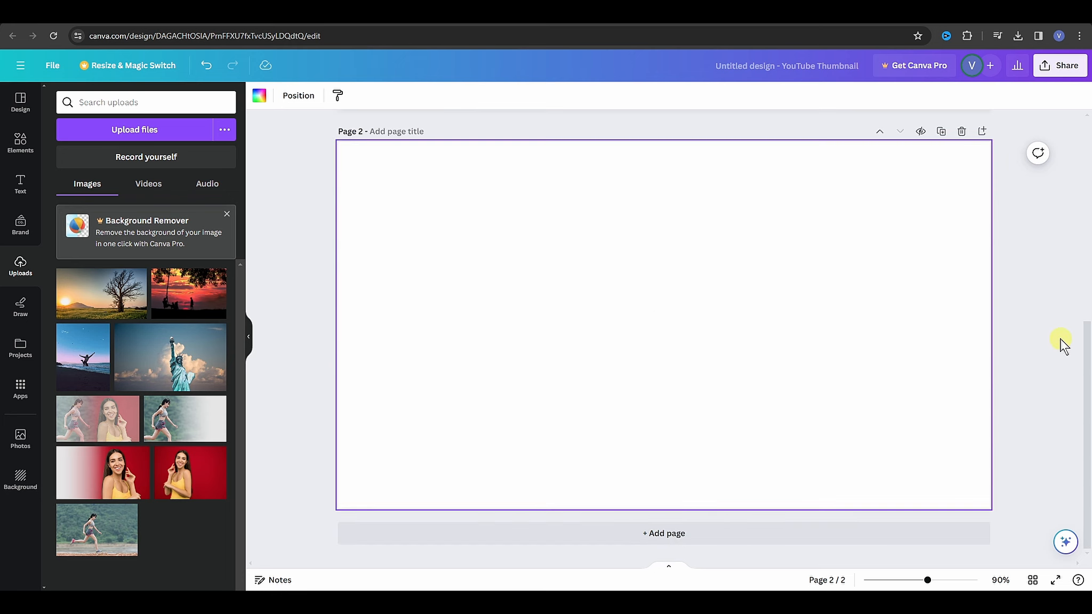
# Place the uploaded red sunset photo with the swing silhouettes on page 2 and enlarge it to cover the page.
pyautogui.click(193, 296)
pyautogui.moveTo(193, 296); pyautogui.dragTo(474, 235)
pyautogui.moveTo(604, 283); pyautogui.dragTo(494, 211)
pyautogui.moveTo(714, 398); pyautogui.dragTo(1002, 549)
pyautogui.click(1041, 422)
# Search the elements for "gradient" and show all matching graphics.
pyautogui.scroll(5, 1040, 421)
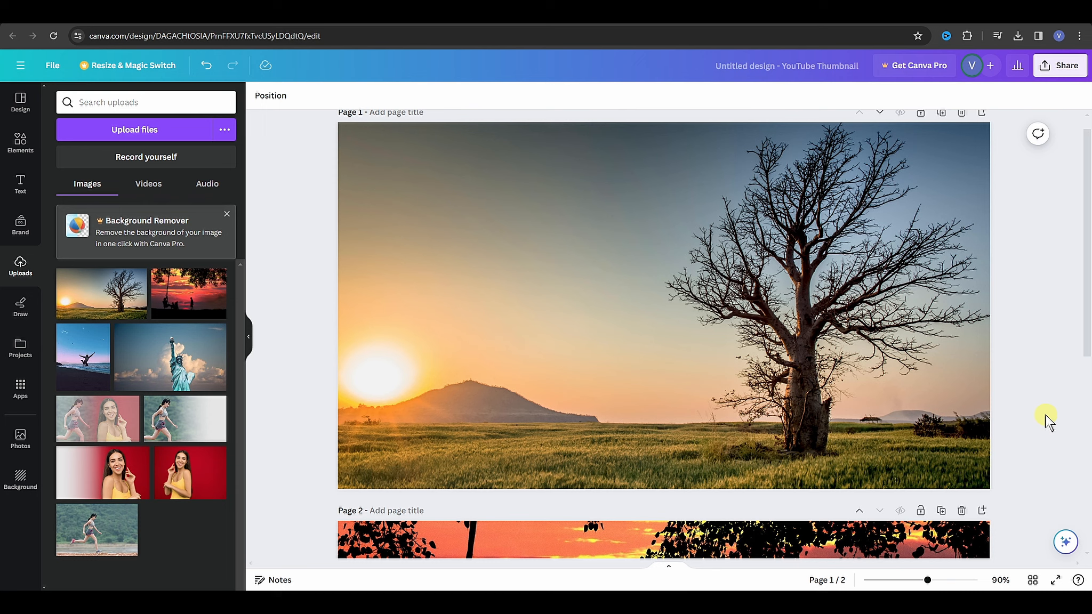
pyautogui.click(20, 142)
pyautogui.click(139, 103)
pyautogui.write('gr')
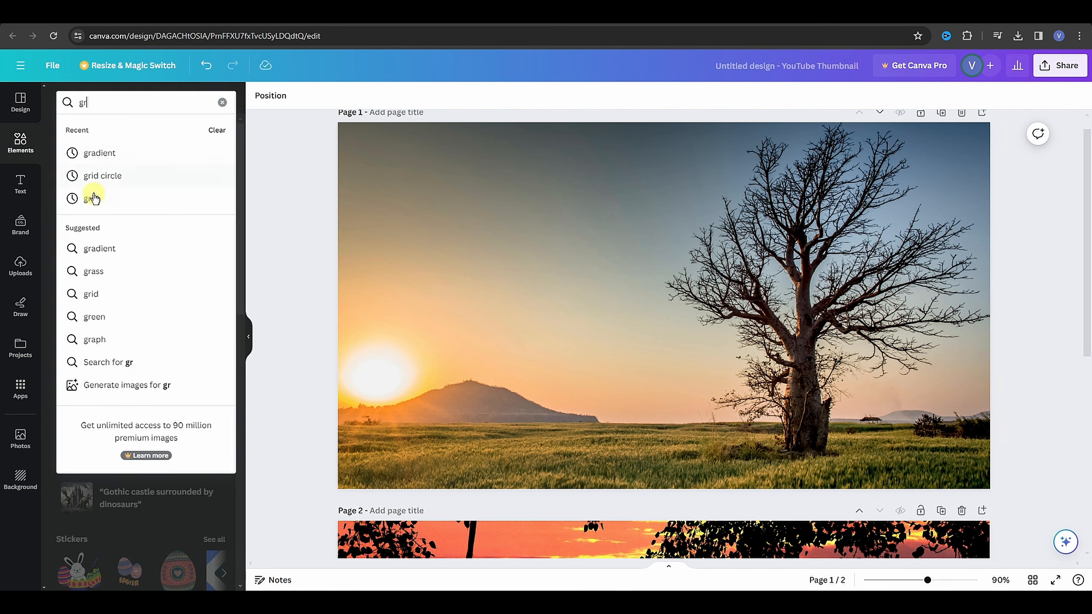
pyautogui.click(101, 154)
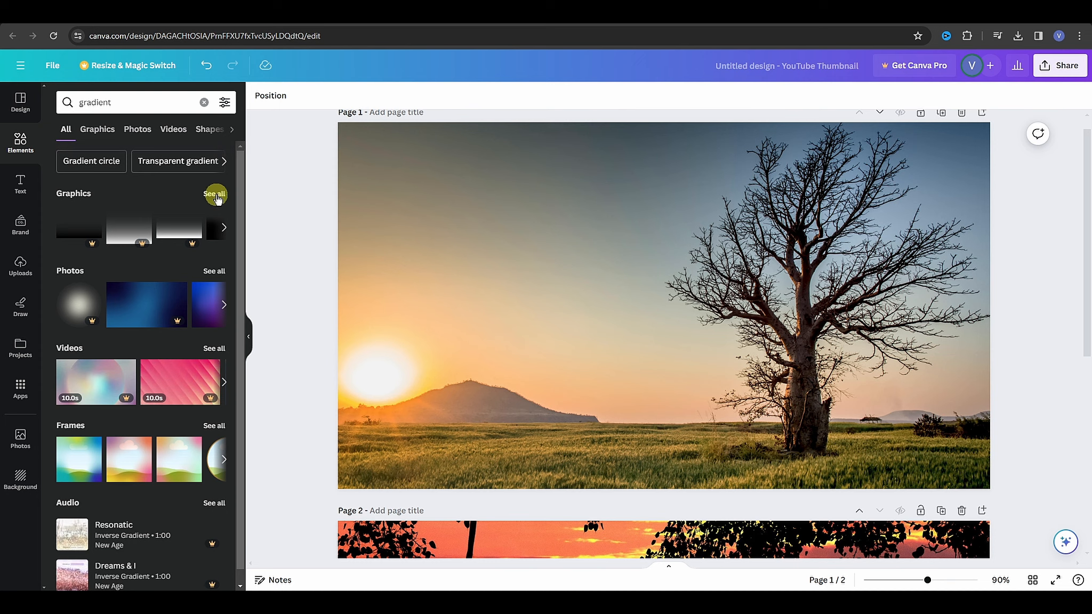
pyautogui.click(215, 195)
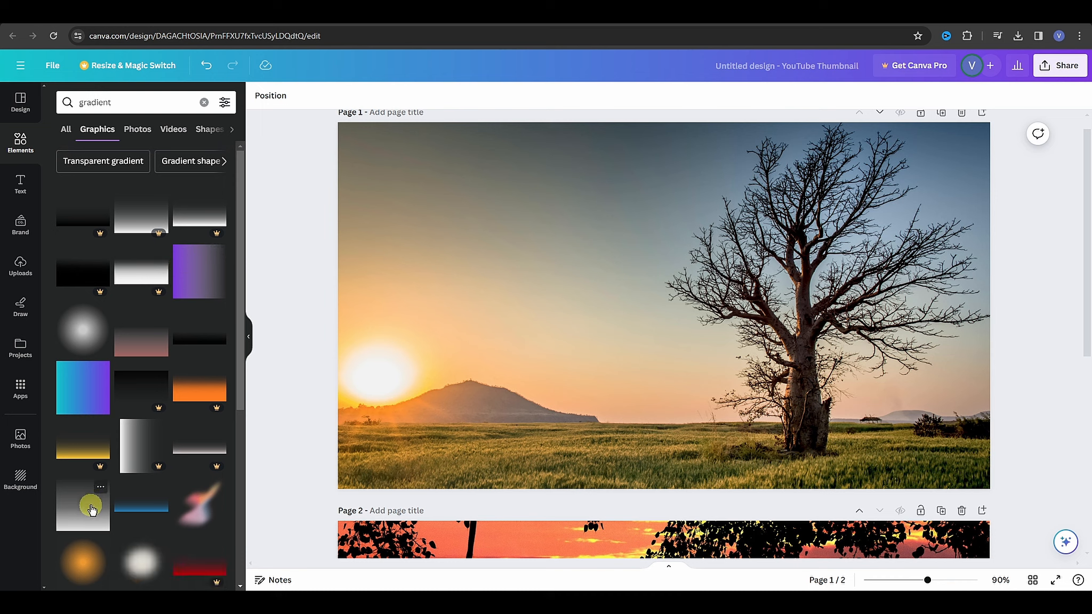
# Add the white-to-transparent gradient square to page 1, rotated with its solid side facing left, and enlarge it over the left part of the tree photo.
pyautogui.moveTo(89, 511); pyautogui.dragTo(618, 262)
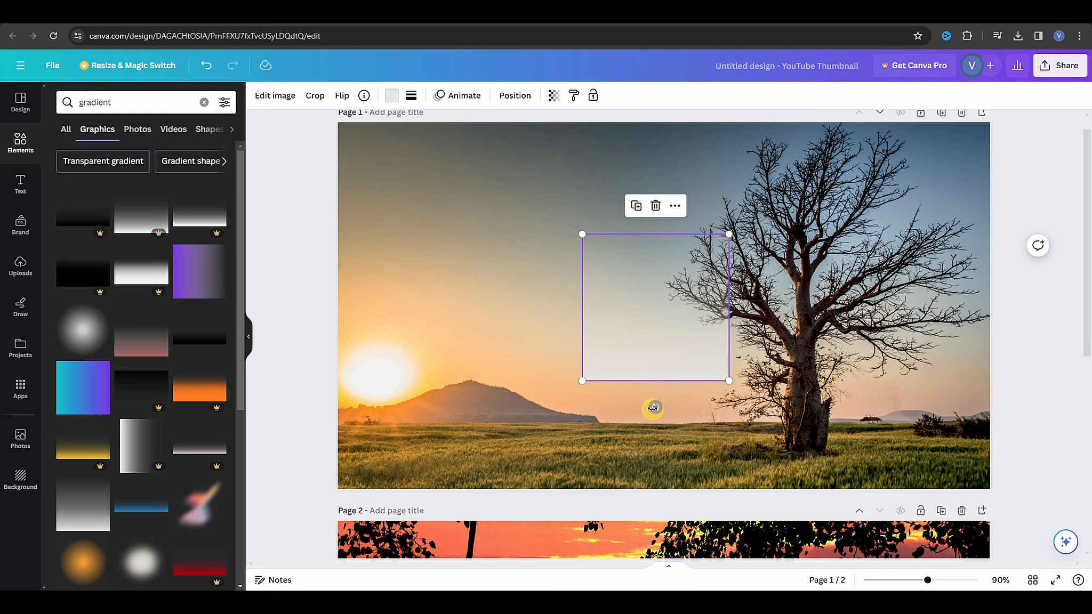
pyautogui.moveTo(653, 408); pyautogui.dragTo(506, 306)
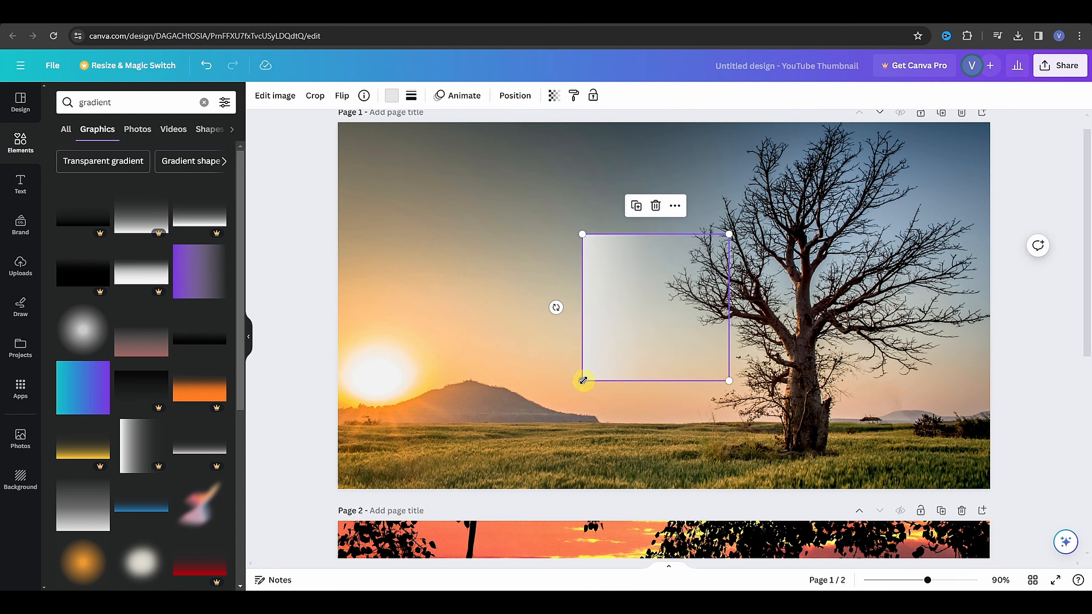
pyautogui.moveTo(582, 381); pyautogui.dragTo(476, 501)
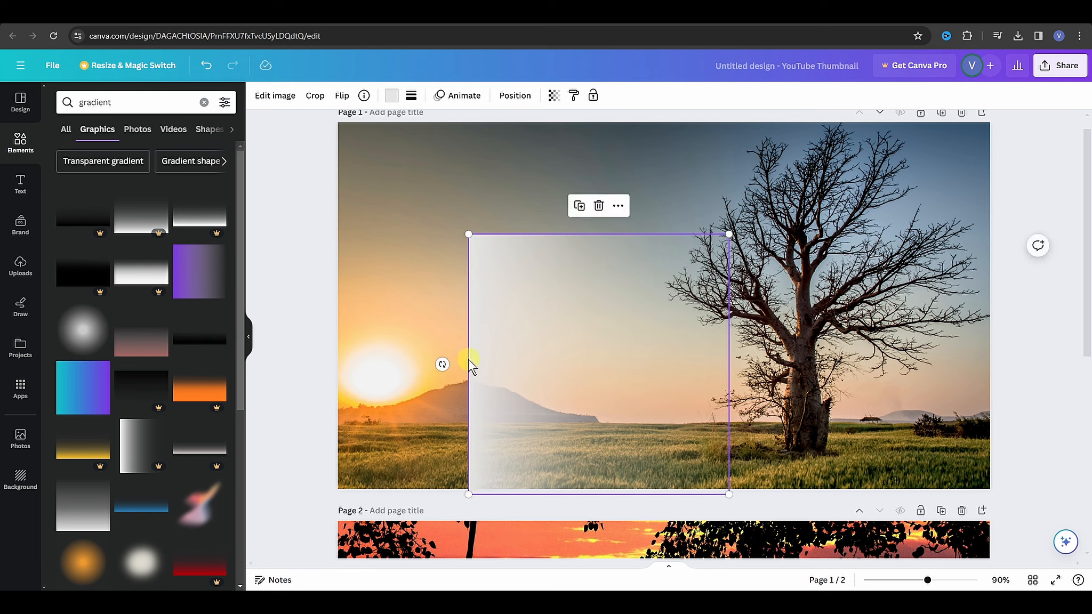
pyautogui.moveTo(470, 236); pyautogui.dragTo(320, 134)
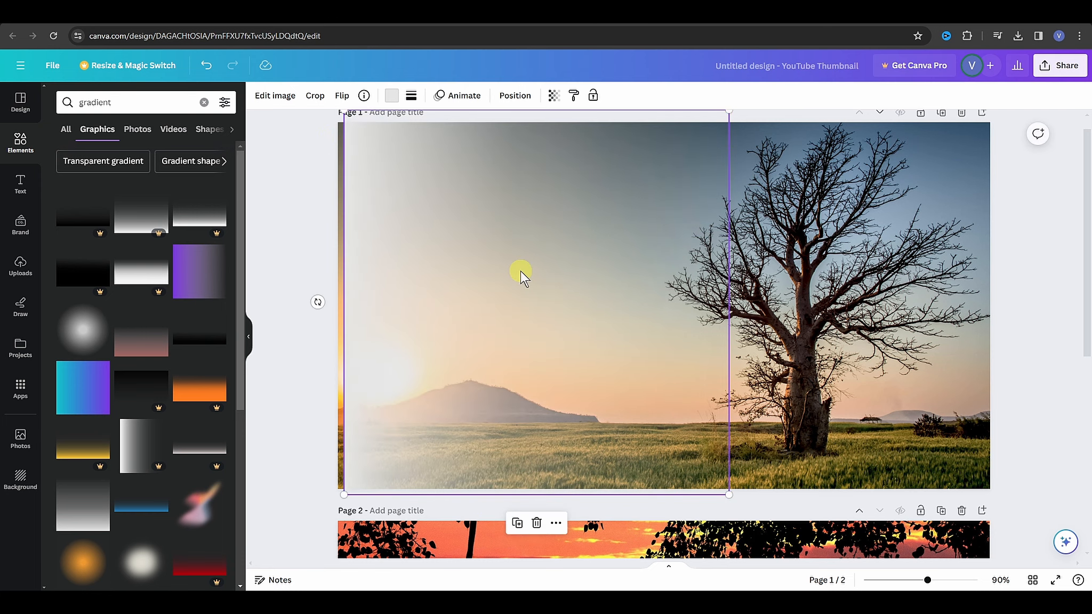
pyautogui.moveTo(519, 273); pyautogui.dragTo(473, 278)
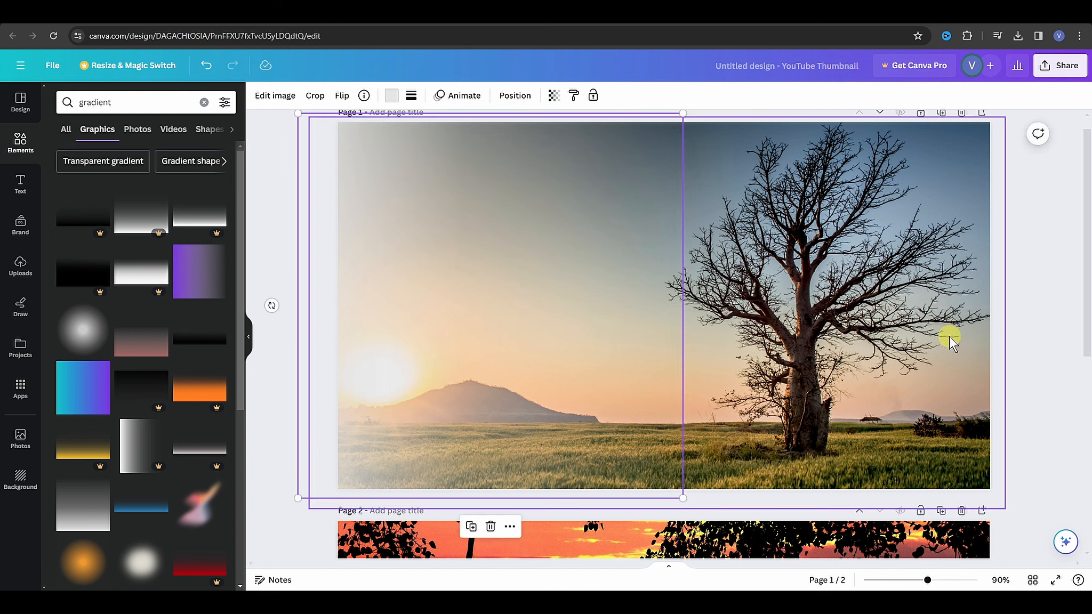
pyautogui.click(1034, 334)
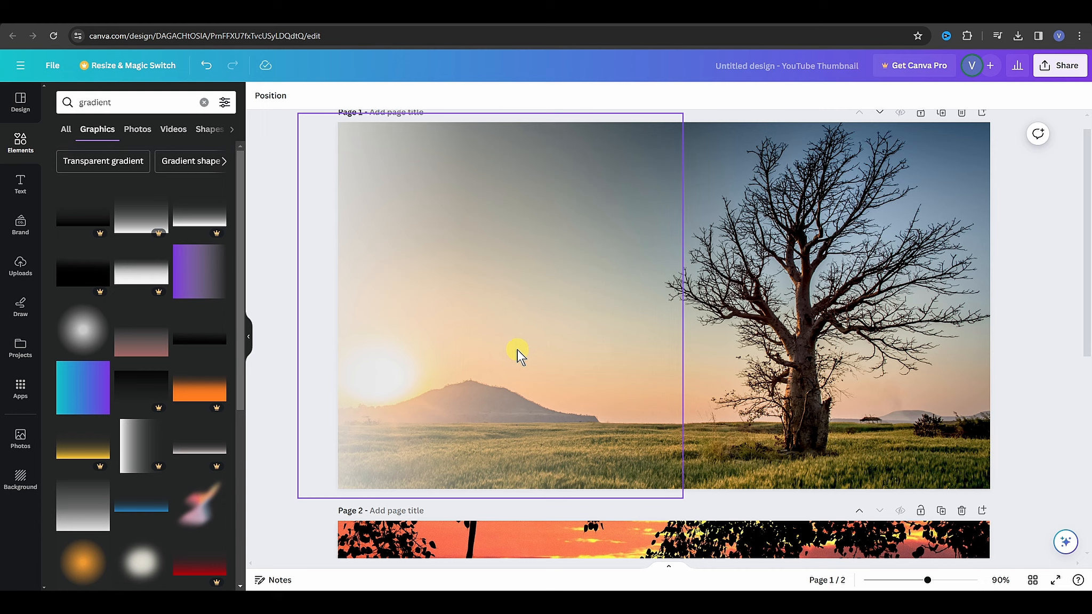
# Duplicate the gradient on page 1 and stack the copies until the photo's left side fades to solid light grey.
pyautogui.keyDown('alt'); pyautogui.click(430, 332); pyautogui.keyUp('alt')
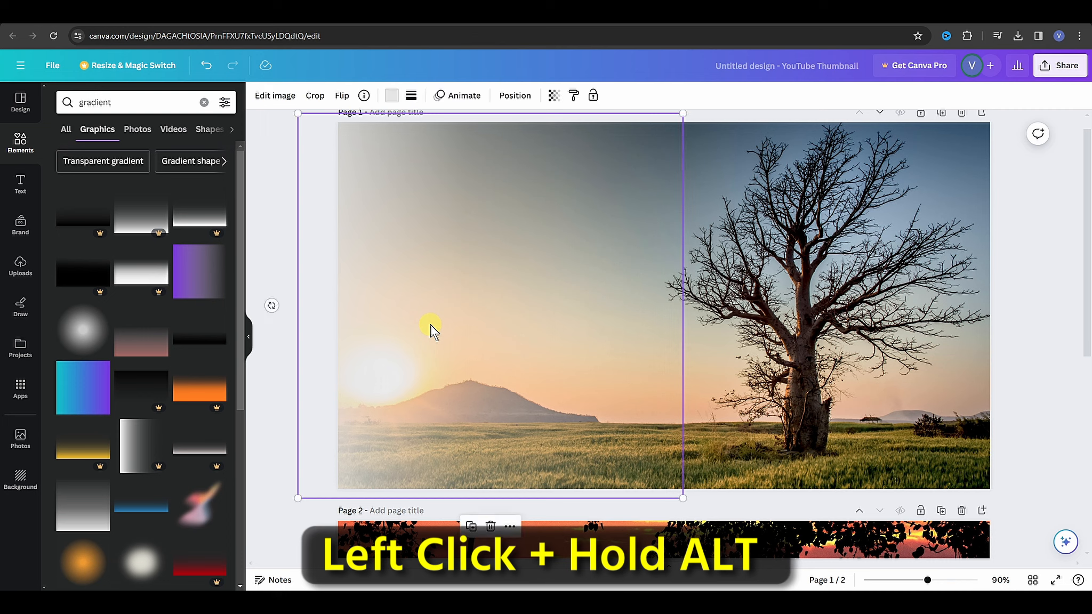
pyautogui.moveTo(431, 332)
pyautogui.mouseDown()
pyautogui.moveTo(482, 322)
pyautogui.moveTo(384, 349)
pyautogui.moveTo(549, 349)
pyautogui.moveTo(446, 347)
pyautogui.mouseUp()
pyautogui.click(1042, 476)
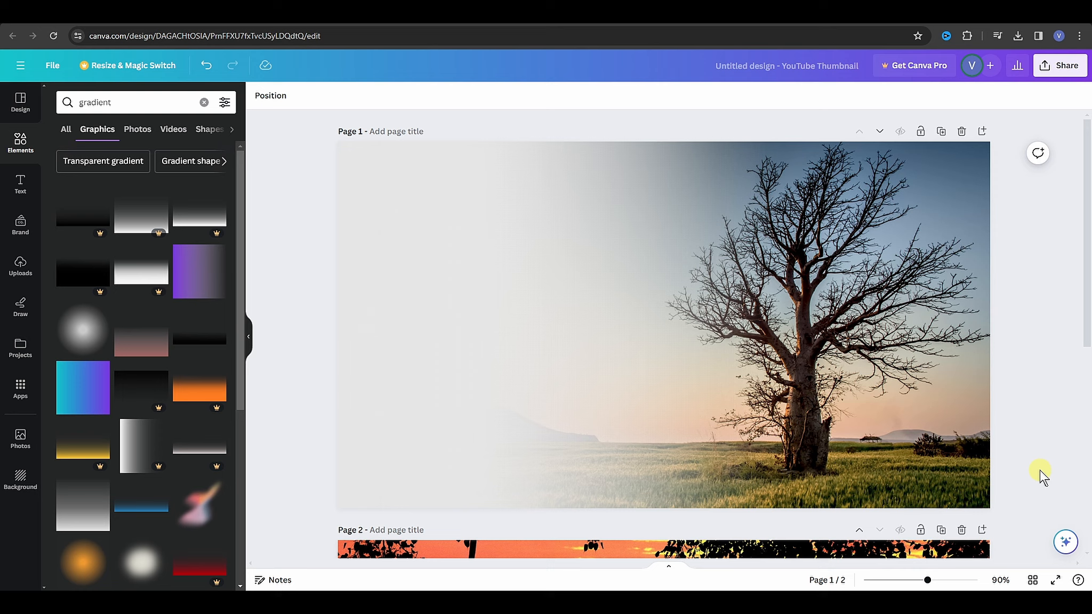
# Copy all the stacked gradients from page 1 and paste them onto the sunset photo on page 2.
pyautogui.moveTo(272, 120); pyautogui.dragTo(851, 517)
pyautogui.hotkey('ctrl', 'c')
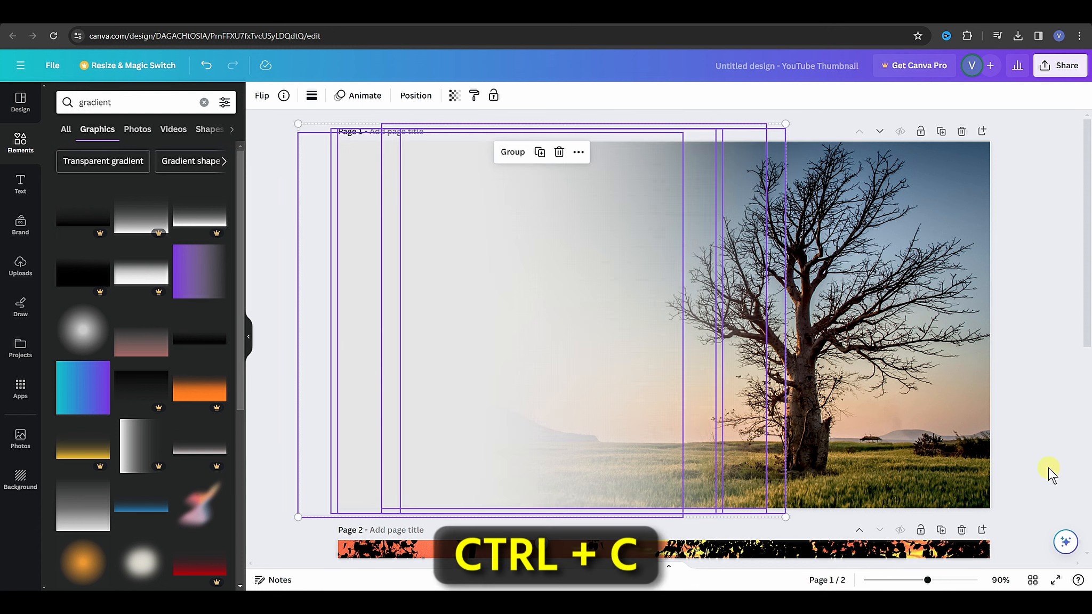
pyautogui.scroll(-5, 1047, 467)
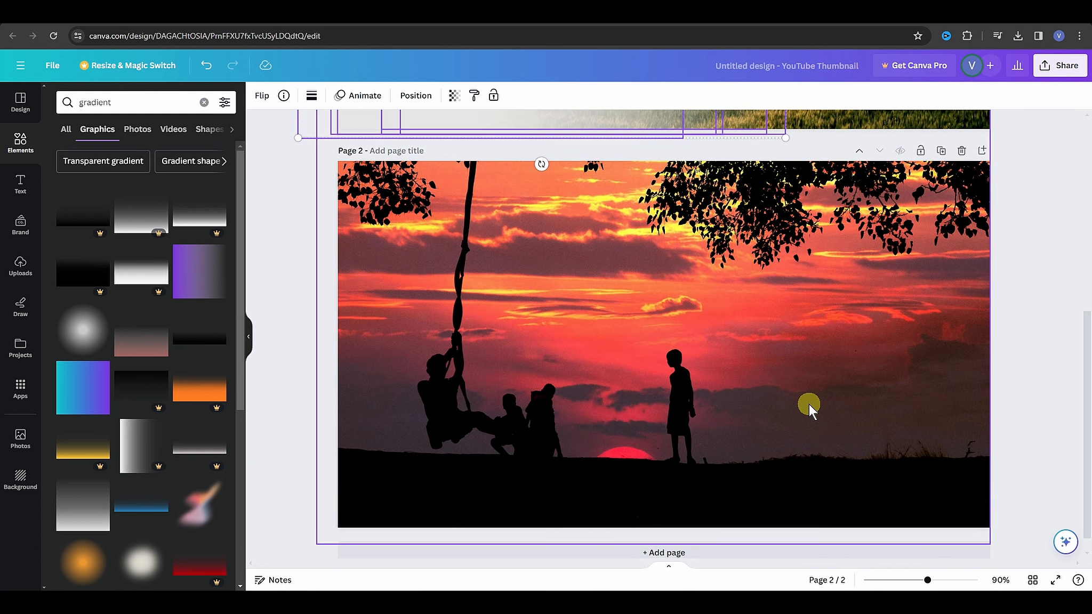
pyautogui.click(808, 404)
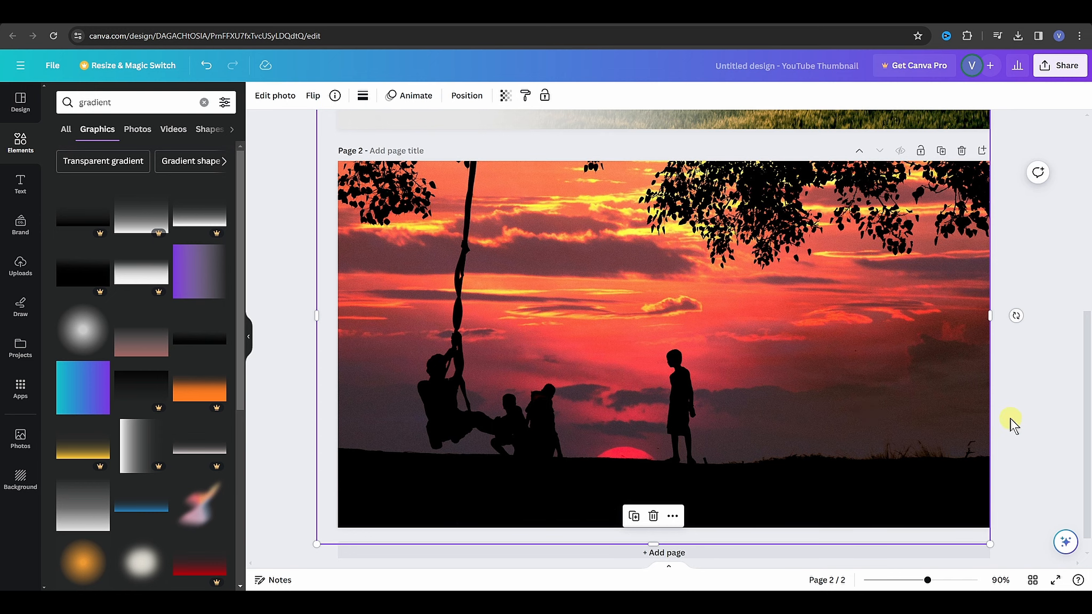
pyautogui.hotkey('ctrl', 'v')
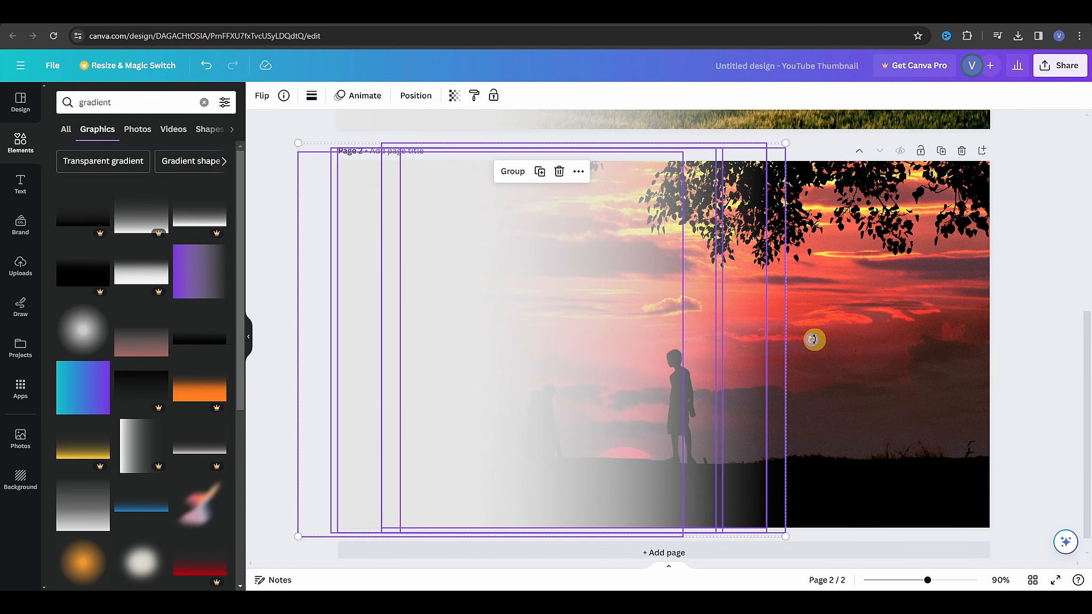
# Rotate the pasted gradients by half a turn and move them over the right side of the page 2 photo.
pyautogui.moveTo(813, 339); pyautogui.dragTo(308, 335)
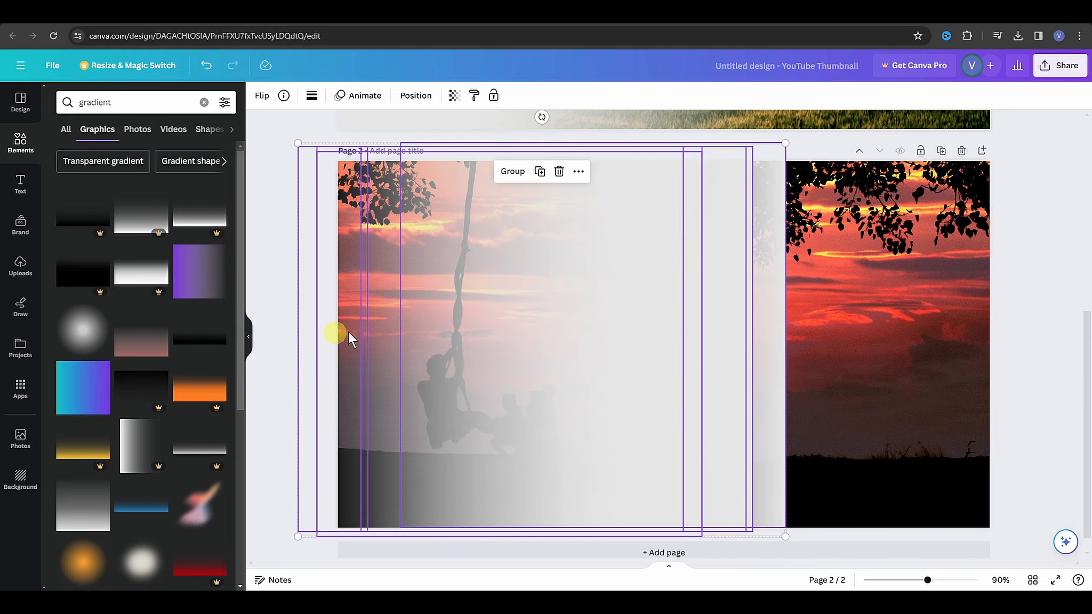
pyautogui.moveTo(523, 348); pyautogui.dragTo(727, 360)
pyautogui.scroll(5, 1035, 433)
pyautogui.scroll(-5, 1035, 433)
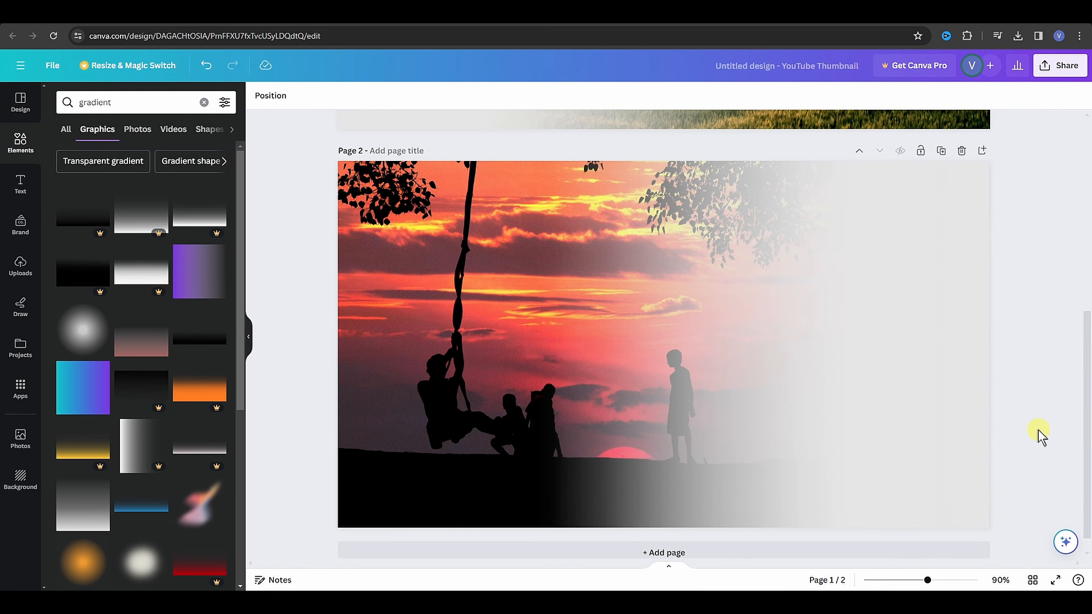
pyautogui.scroll(5, 1040, 437)
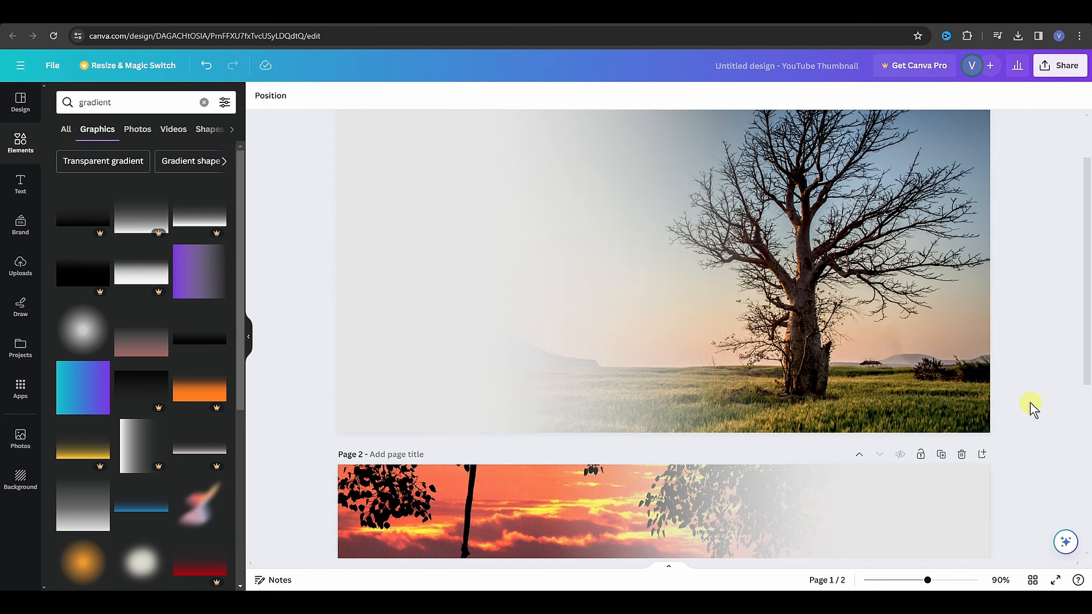
# Download page 1 and page 2 as two separate PNG files.
pyautogui.click(1064, 69)
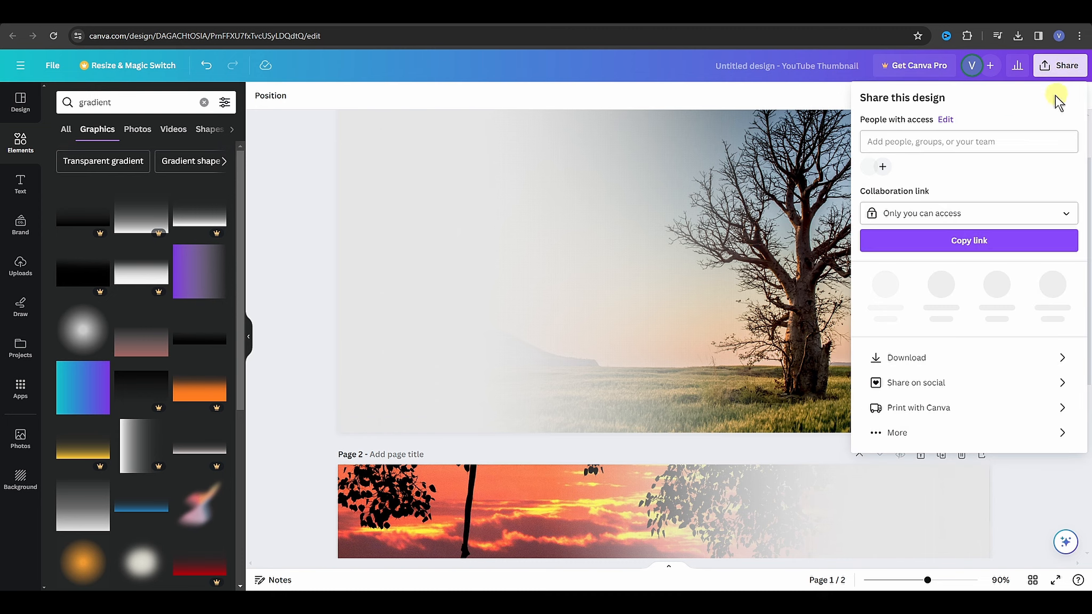
pyautogui.click(1058, 353)
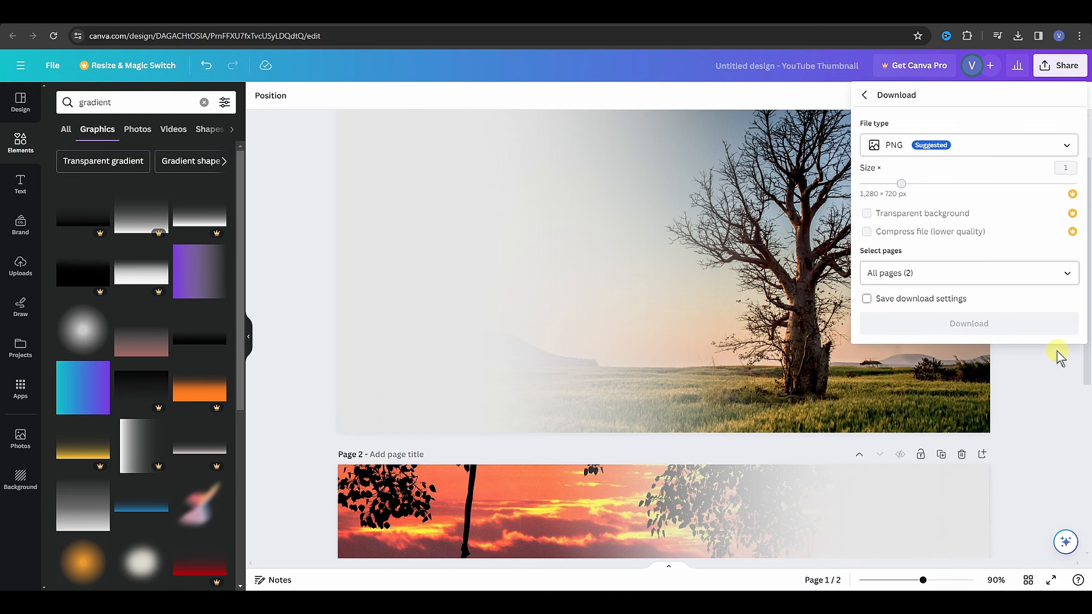
pyautogui.click(1041, 273)
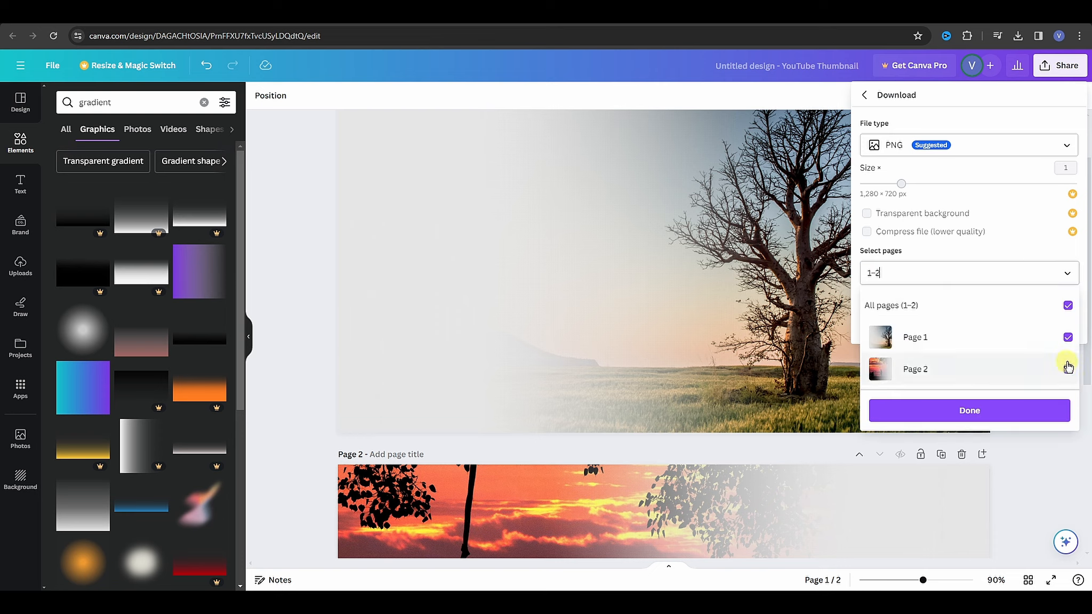
pyautogui.click(1068, 369)
pyautogui.click(1039, 414)
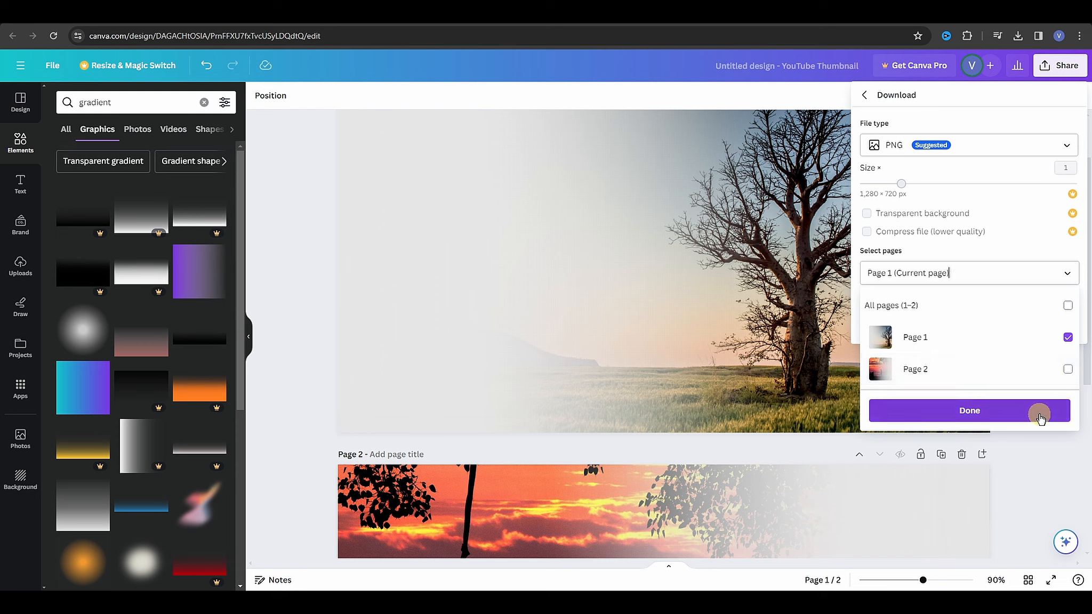
pyautogui.click(1007, 323)
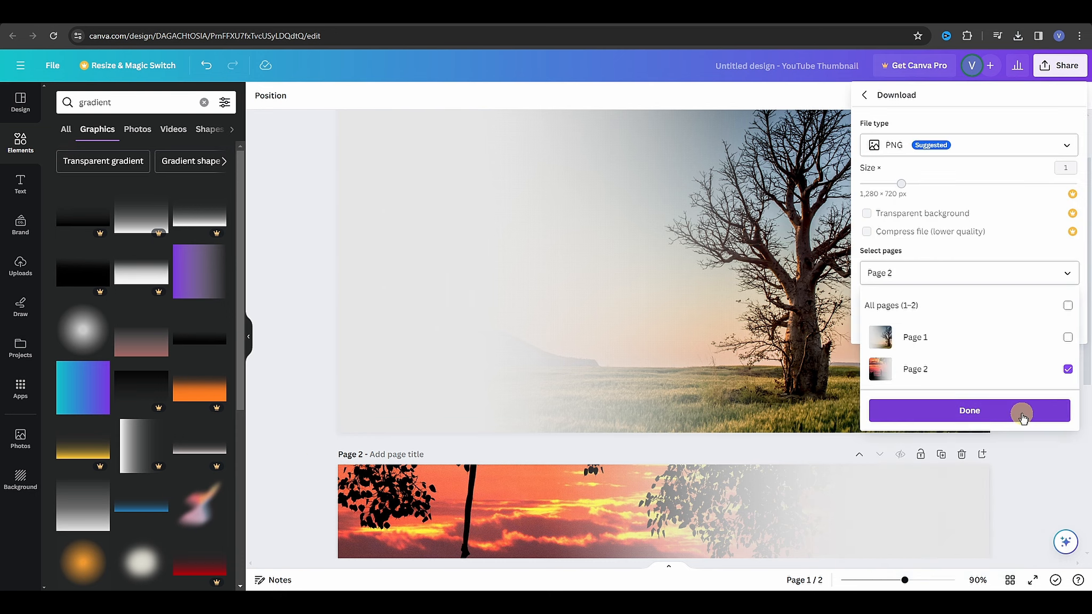
pyautogui.click(1026, 410)
pyautogui.click(979, 322)
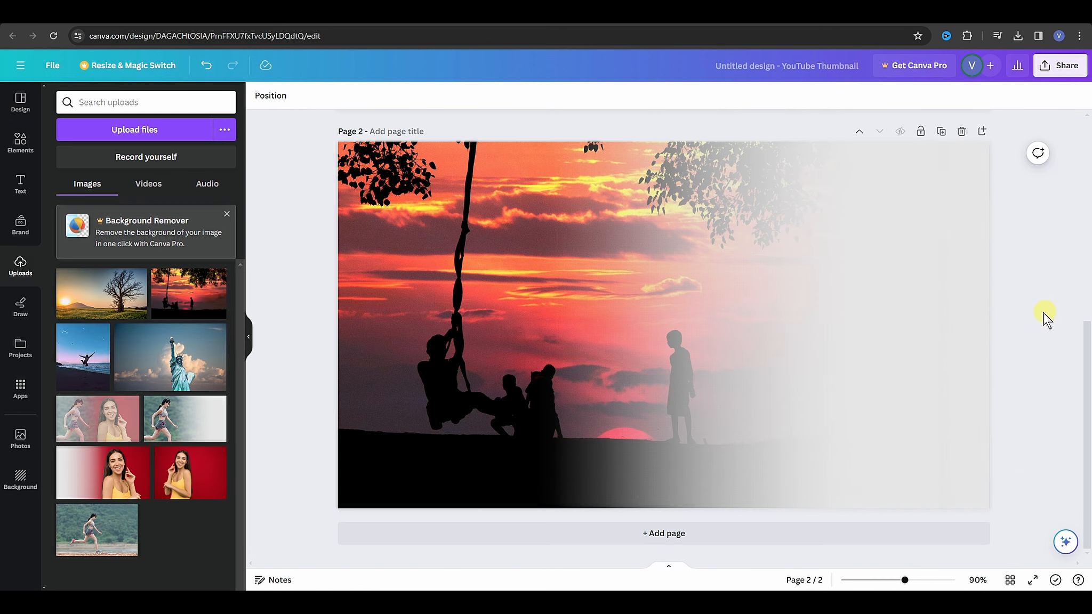
# Upload the two downloaded faded images, Untitled design (4) and (5), from the Downloads folder.
pyautogui.click(458, 597)
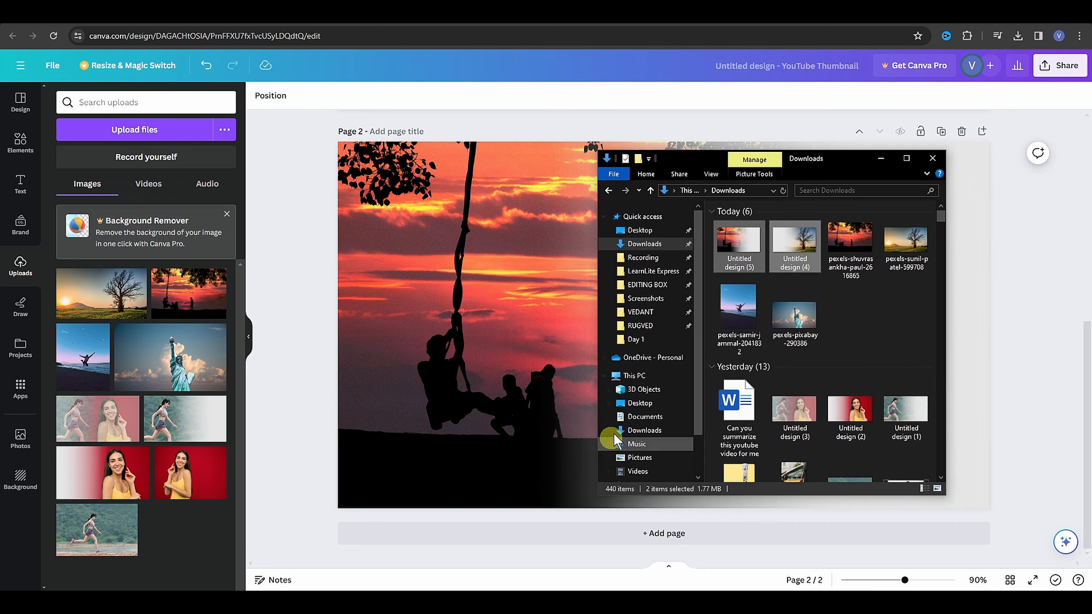
pyautogui.moveTo(739, 245); pyautogui.dragTo(153, 267)
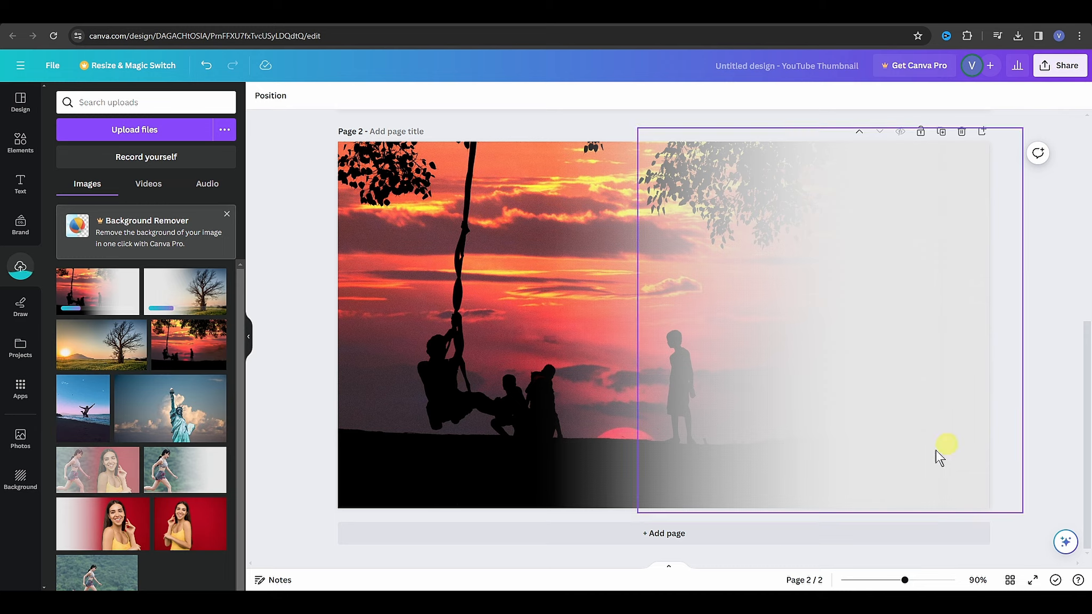
# Add a third page and layer the faded swing image over the faded tree image, both enlarged to fill the page.
pyautogui.click(685, 537)
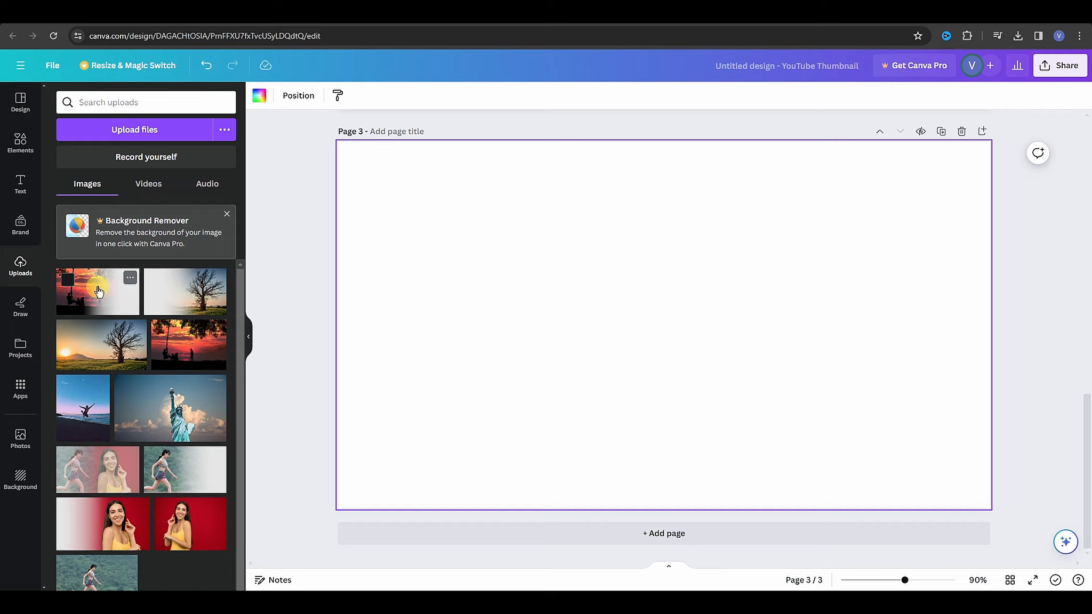
pyautogui.moveTo(200, 304); pyautogui.dragTo(484, 306)
pyautogui.moveTo(872, 518); pyautogui.dragTo(989, 514)
pyautogui.moveTo(143, 311); pyautogui.dragTo(454, 222)
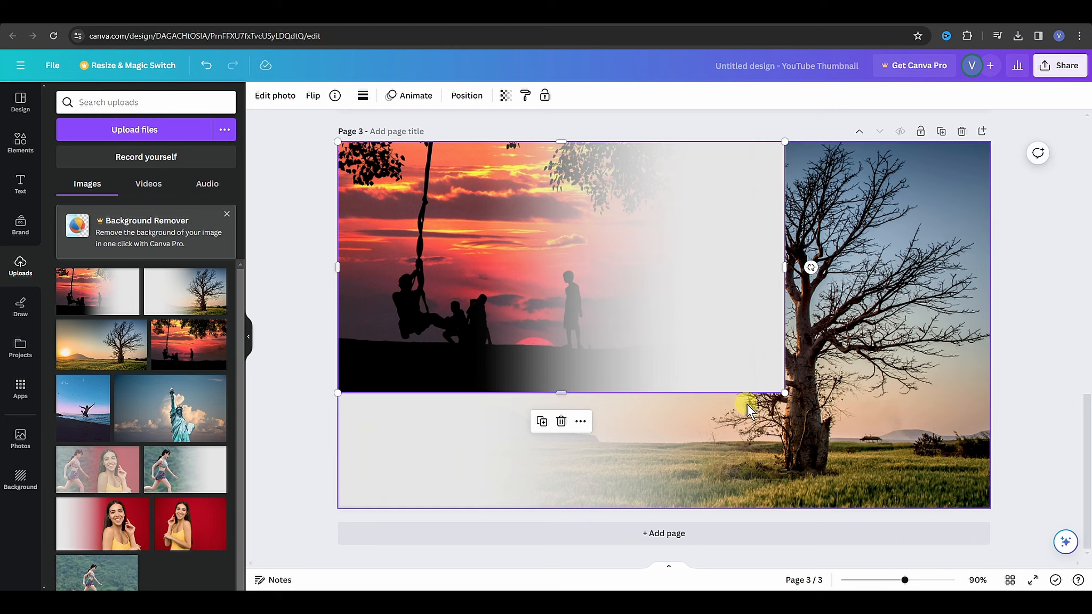
pyautogui.moveTo(784, 394); pyautogui.dragTo(991, 510)
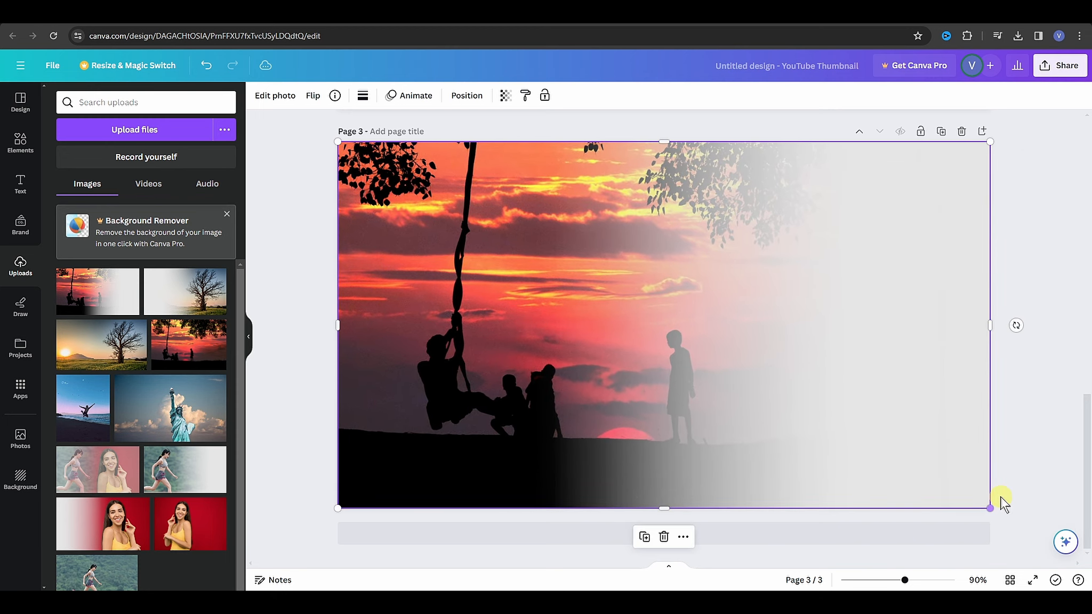
# Set the transparency of the faded swing image on page 3 to 50.
pyautogui.click(490, 303)
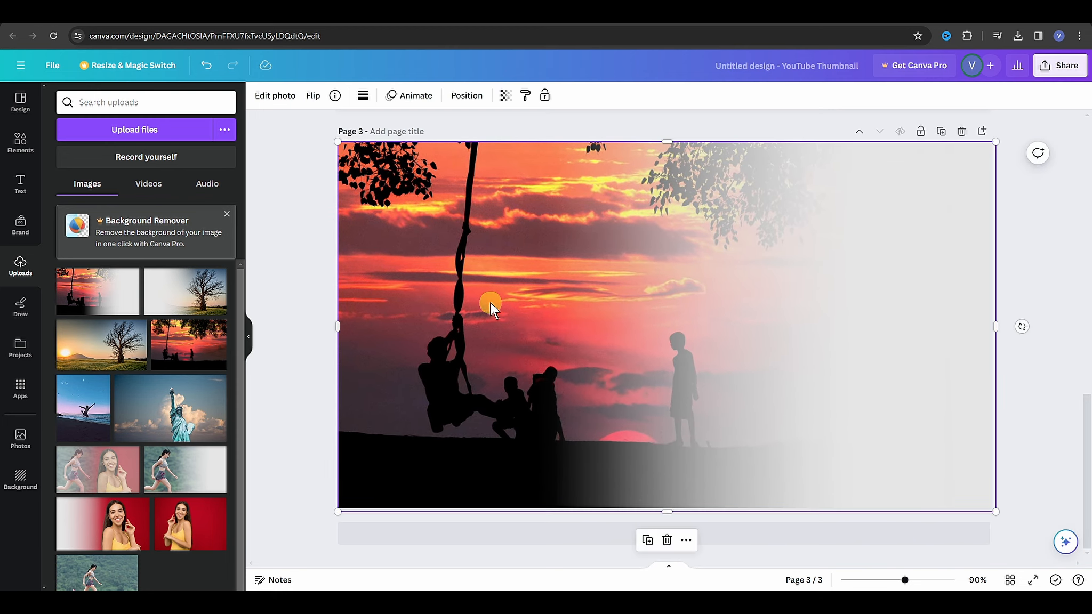
pyautogui.click(503, 97)
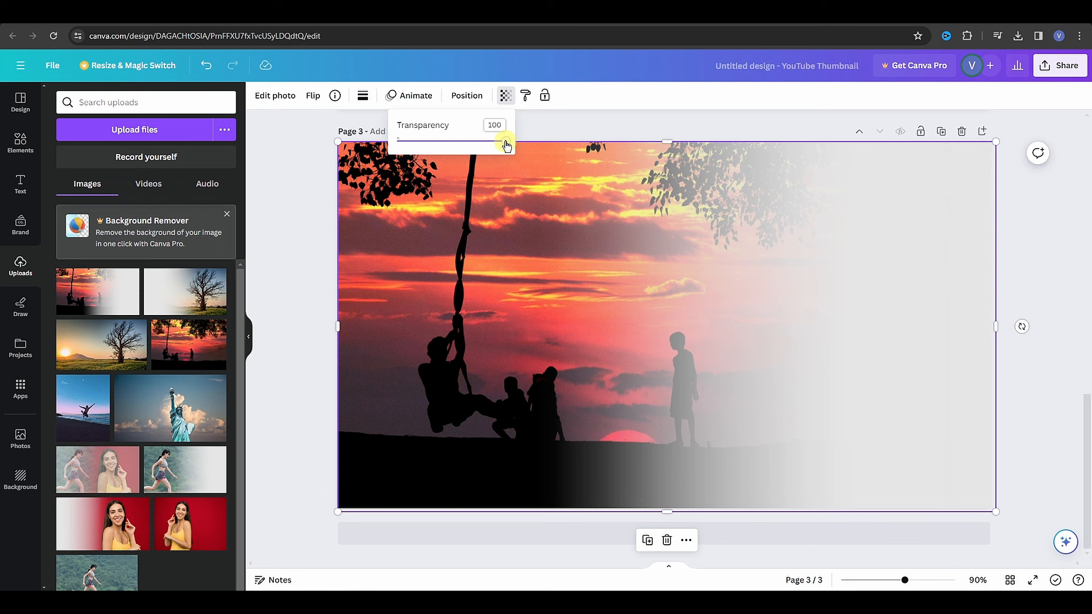
pyautogui.moveTo(506, 141); pyautogui.dragTo(452, 141)
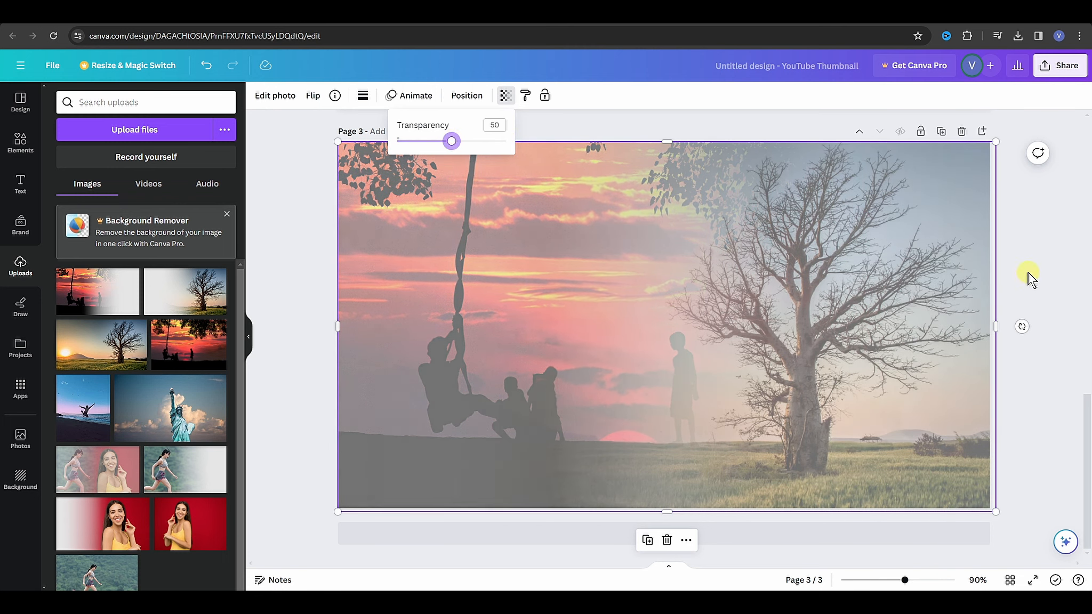
# Download only page 3, the blended image, as a PNG file.
pyautogui.click(1027, 273)
pyautogui.click(1047, 418)
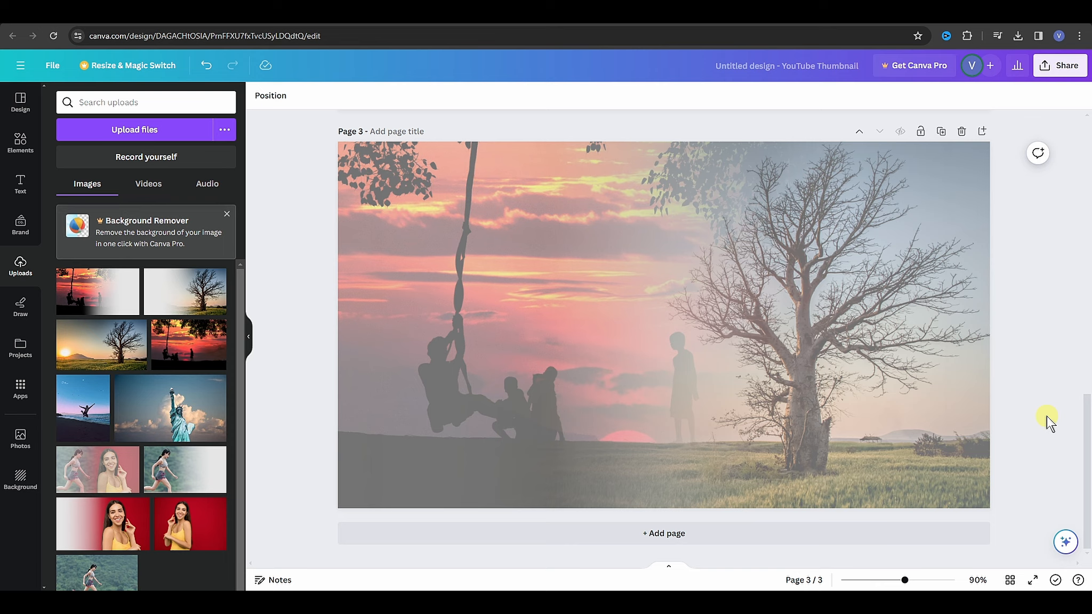
pyautogui.click(1060, 65)
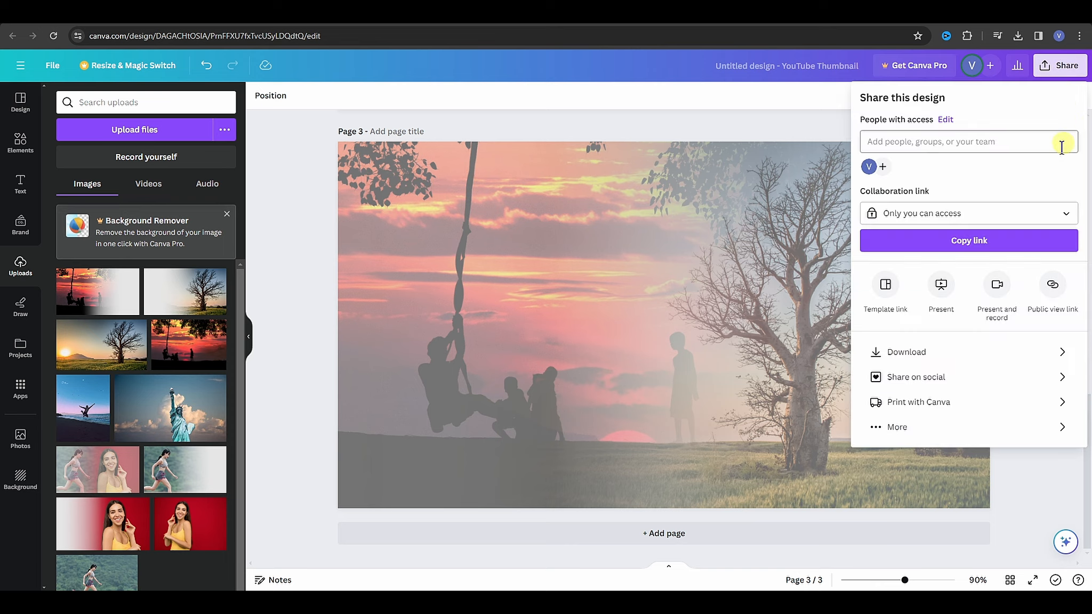
pyautogui.click(1058, 355)
pyautogui.click(1065, 269)
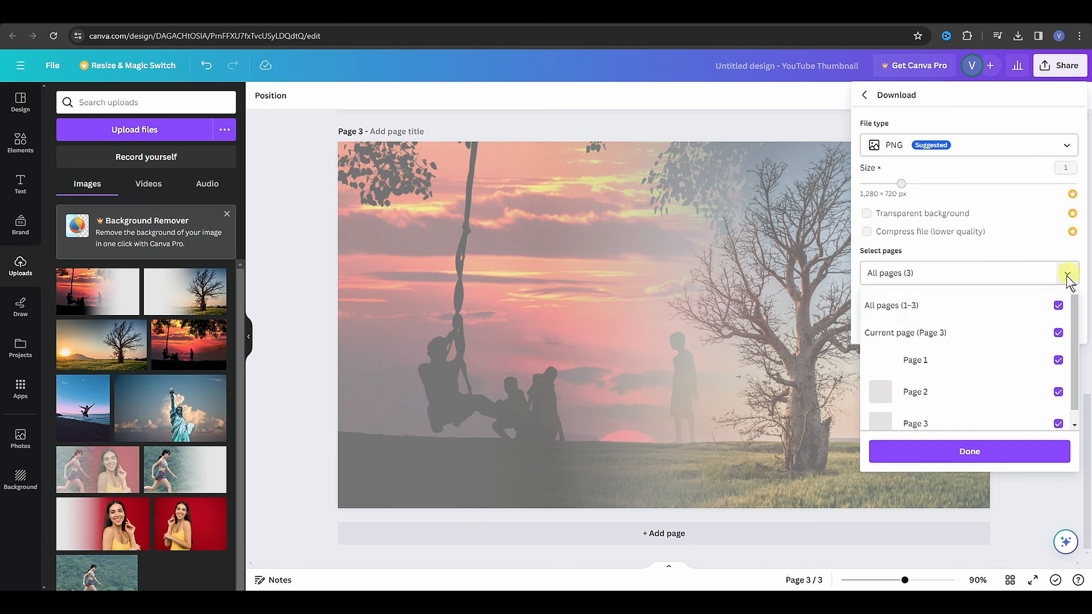
pyautogui.click(1057, 360)
pyautogui.click(1058, 392)
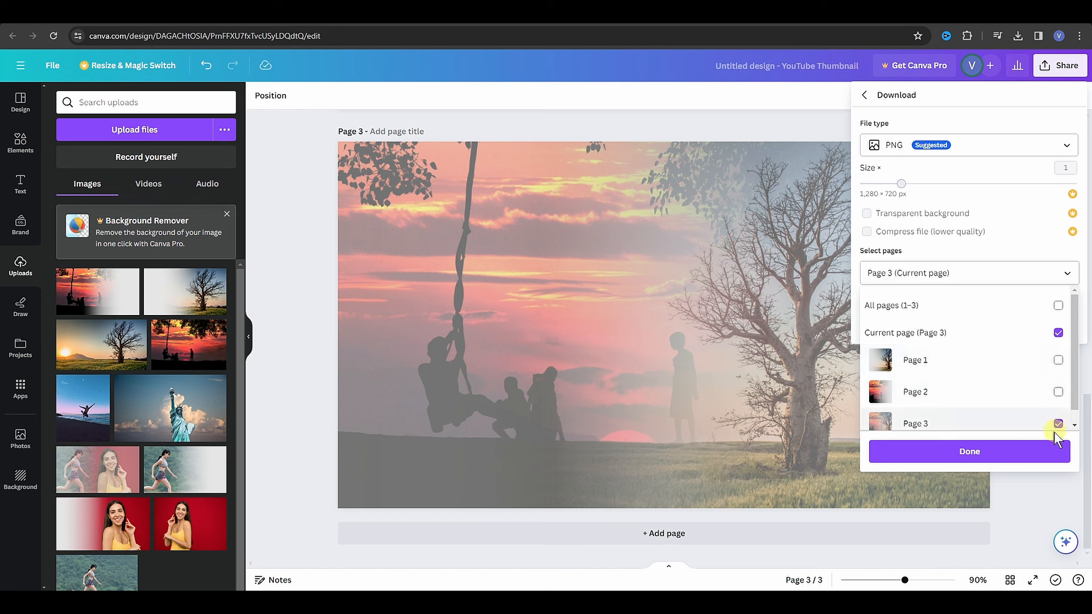
pyautogui.click(1030, 453)
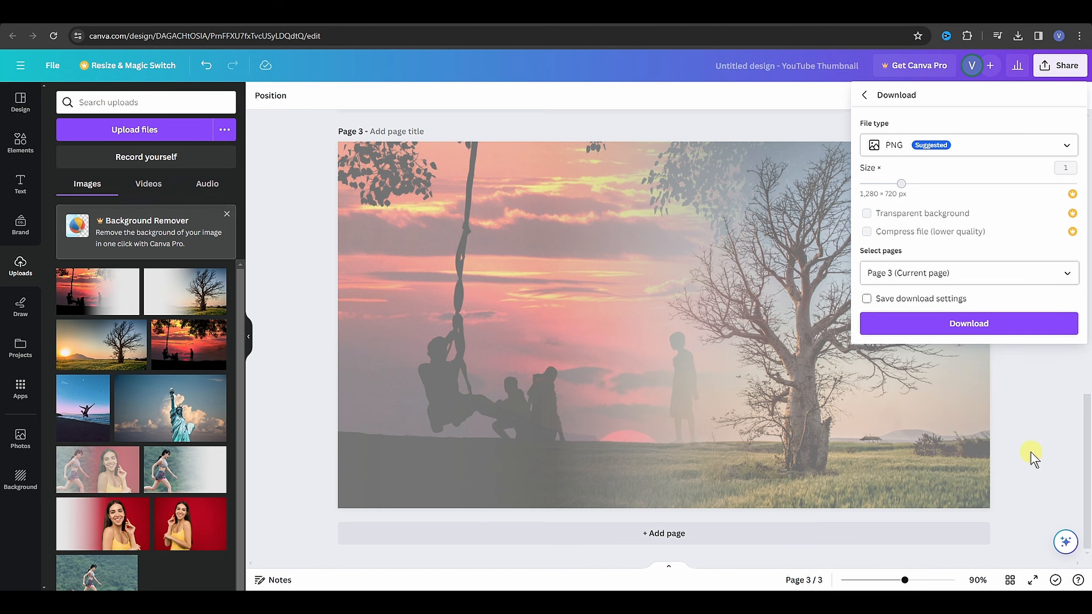
pyautogui.click(1013, 322)
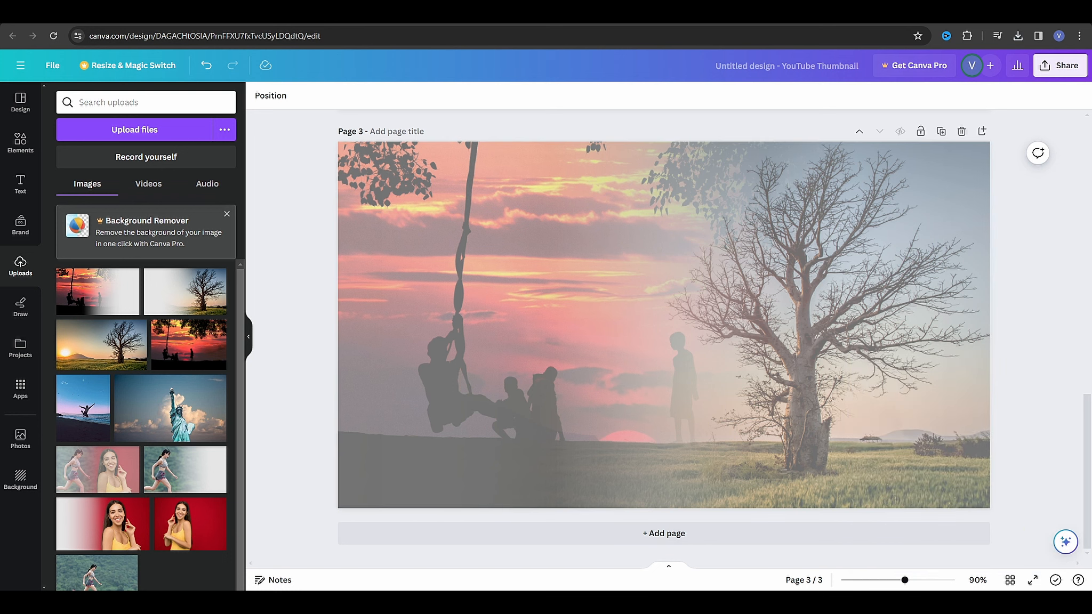
# Upload the downloaded blended image, Untitled design (6), and place it on a new fourth page, enlarged to fill the page.
pyautogui.click(559, 602)
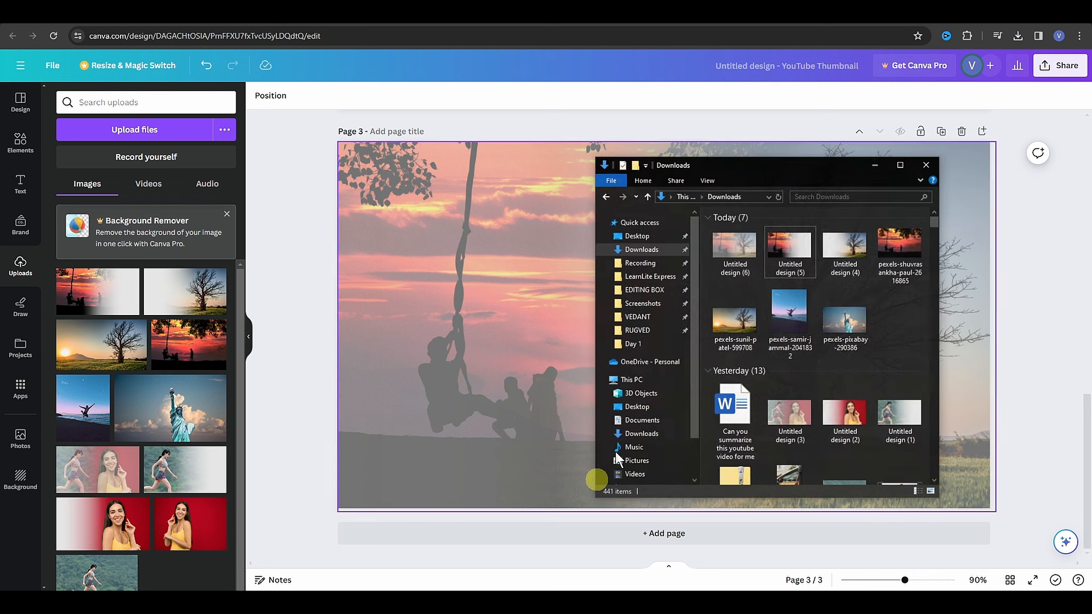
pyautogui.moveTo(743, 243); pyautogui.dragTo(141, 290)
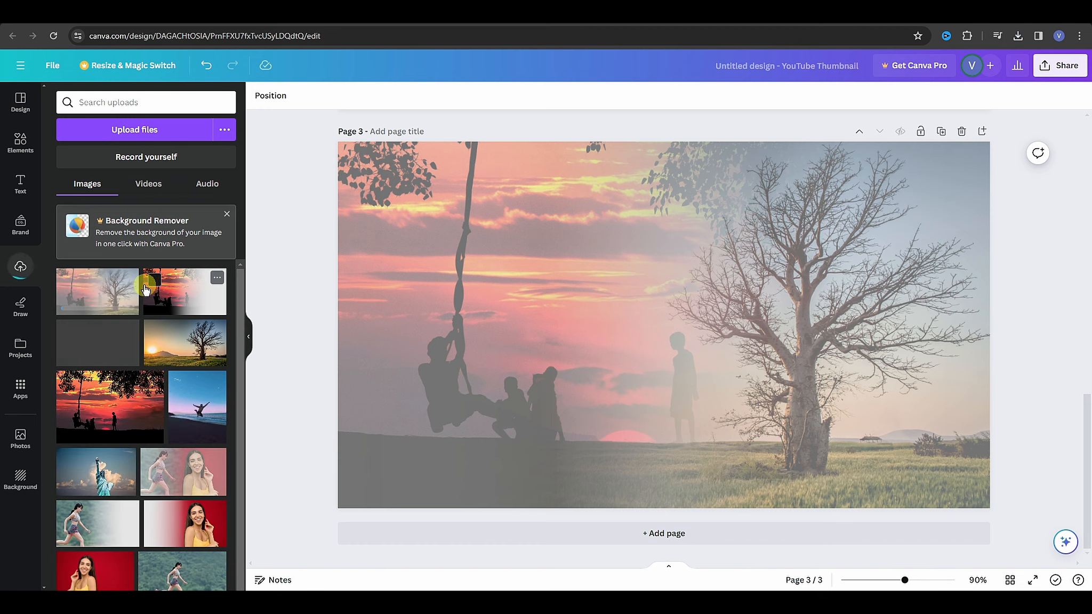
pyautogui.click(673, 535)
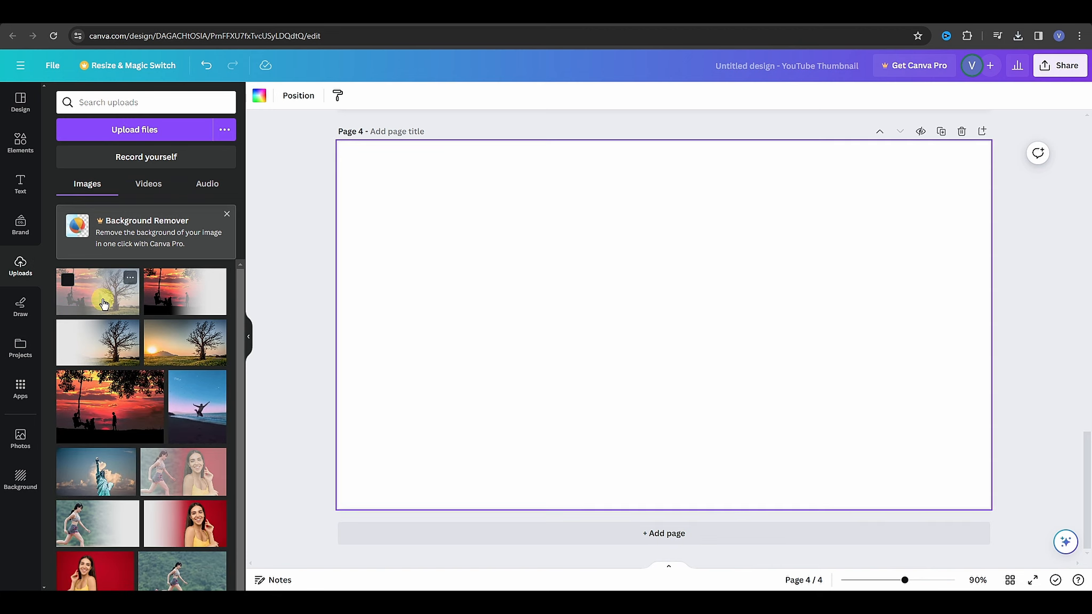
pyautogui.moveTo(104, 301); pyautogui.dragTo(658, 332)
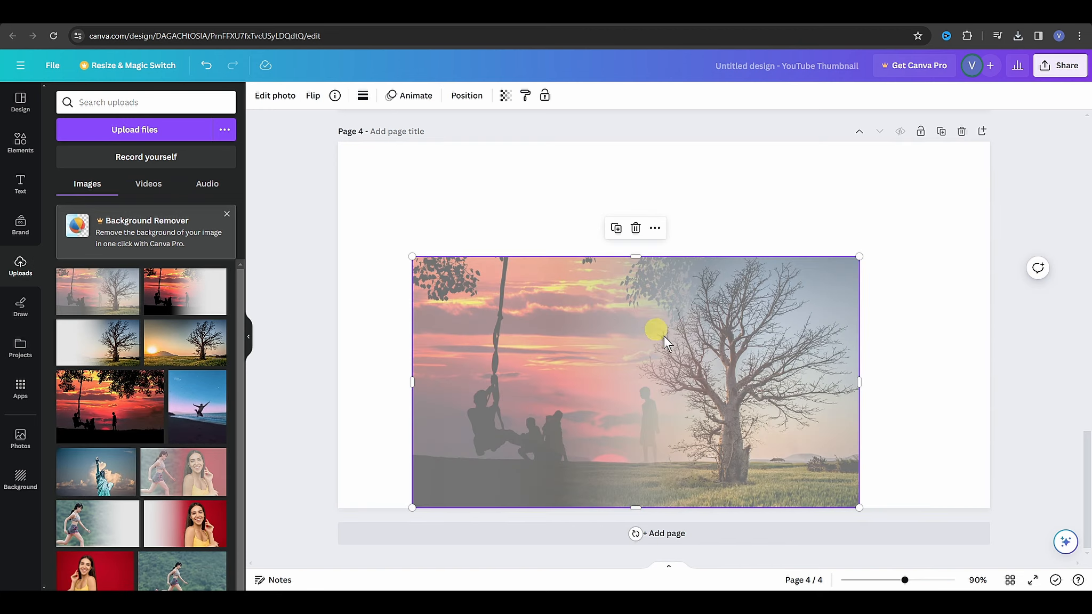
pyautogui.moveTo(874, 444); pyautogui.dragTo(990, 504)
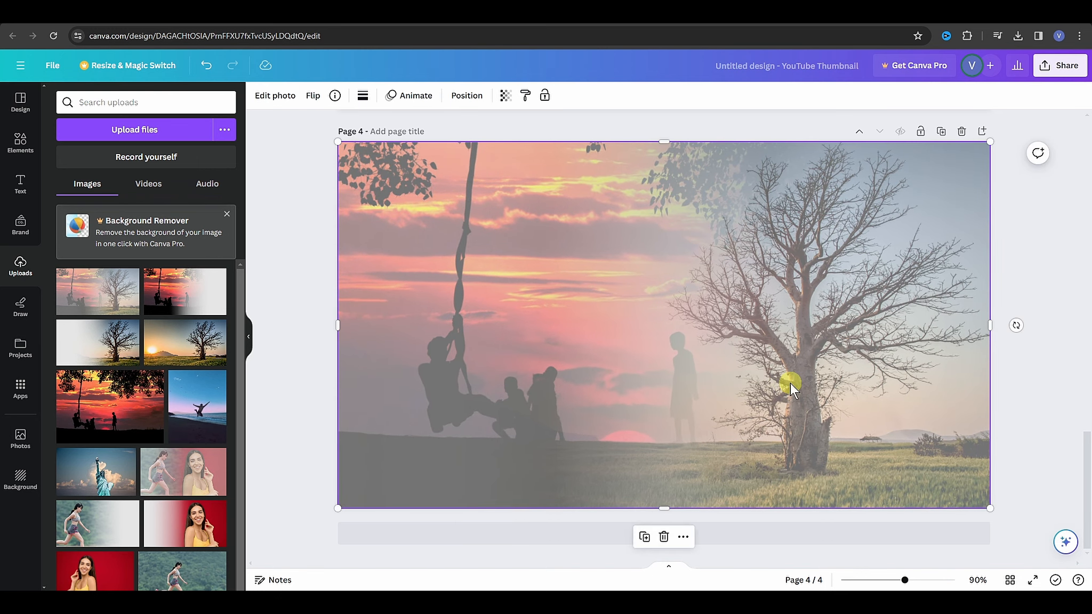
# Adjust the light of the blended image on page 4, setting brightness to -50 and contrast to 100.
pyautogui.click(274, 98)
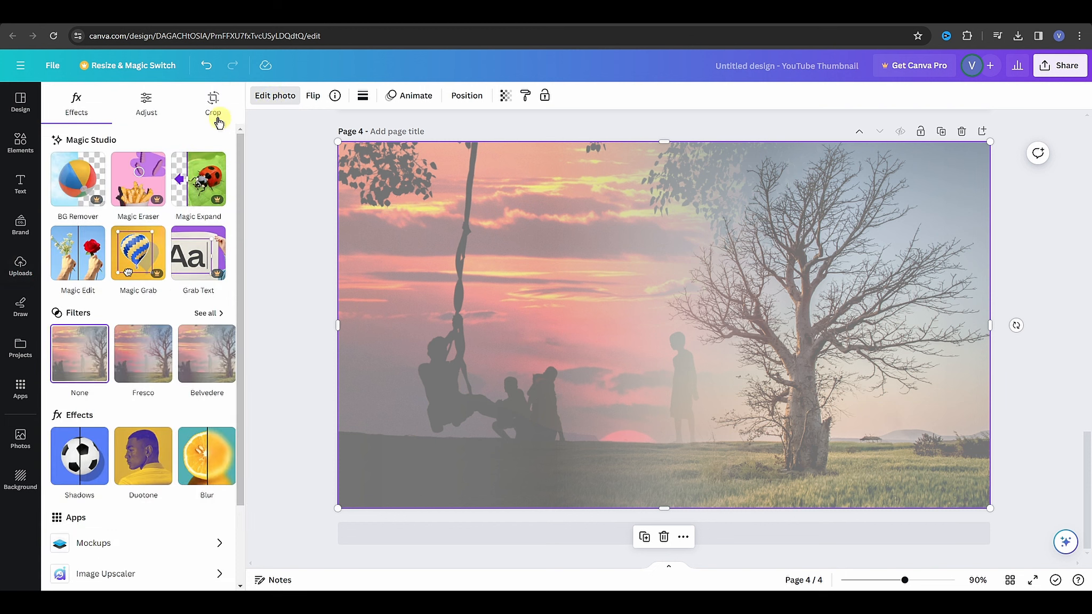
pyautogui.click(147, 112)
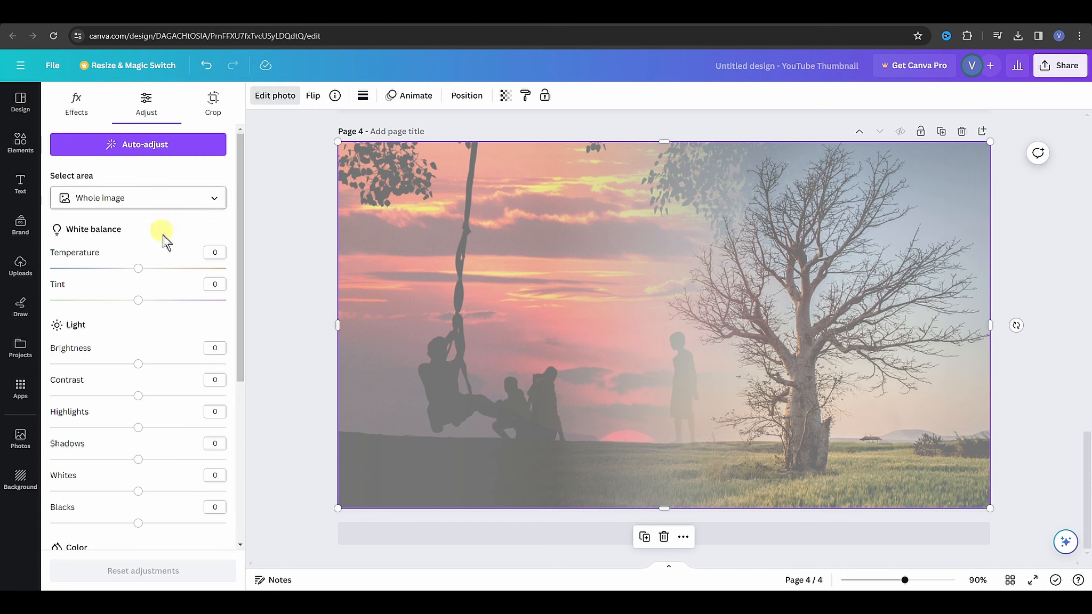
pyautogui.scroll(-1, 195, 371)
pyautogui.scroll(-2, 195, 371)
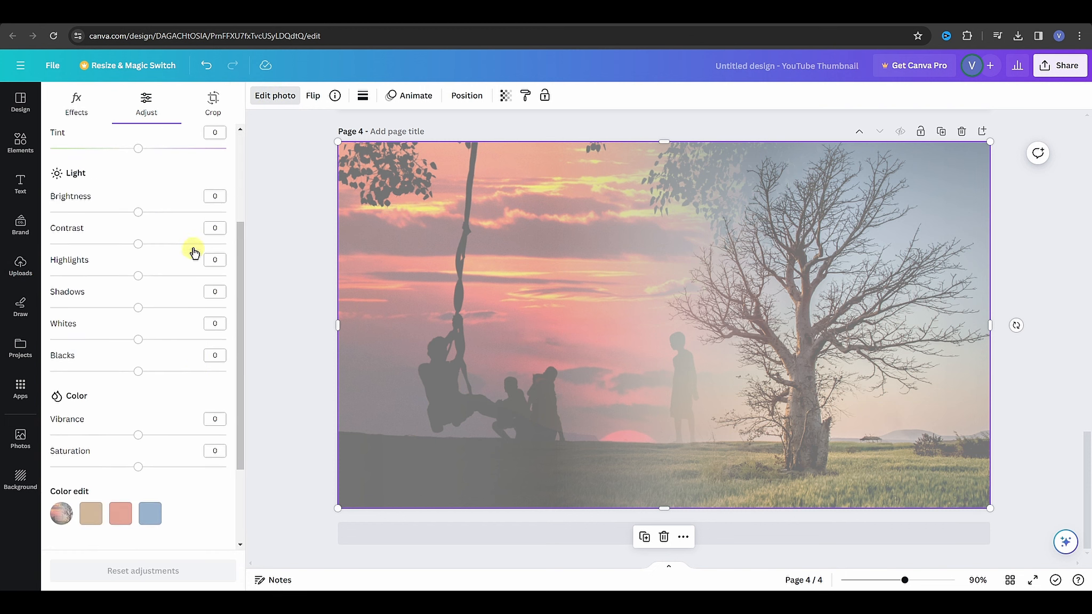
pyautogui.moveTo(138, 212); pyautogui.dragTo(94, 212)
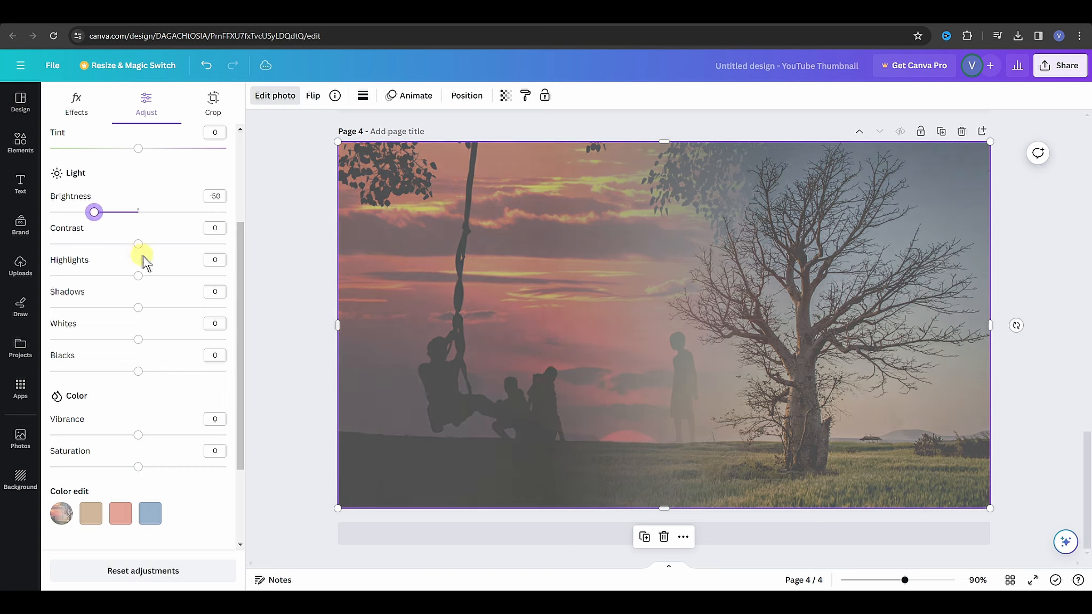
pyautogui.moveTo(141, 248); pyautogui.dragTo(229, 251)
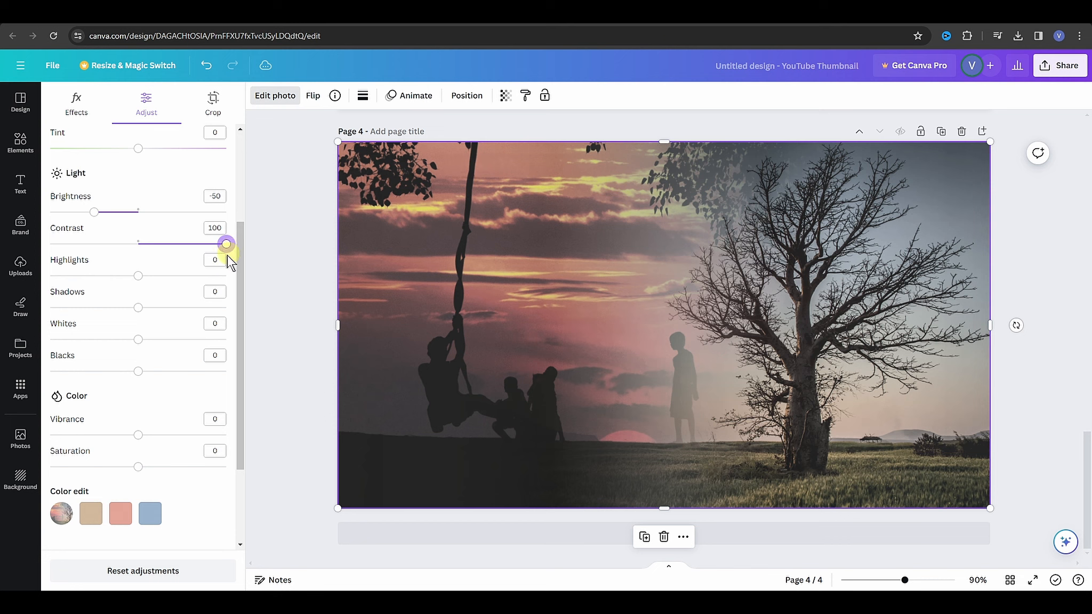
# Set the saturation of the blended image on page 4 to 100 and its clarity to 45.
pyautogui.scroll(-2, 140, 352)
pyautogui.moveTo(139, 348); pyautogui.dragTo(230, 348)
pyautogui.moveTo(138, 504); pyautogui.dragTo(178, 505)
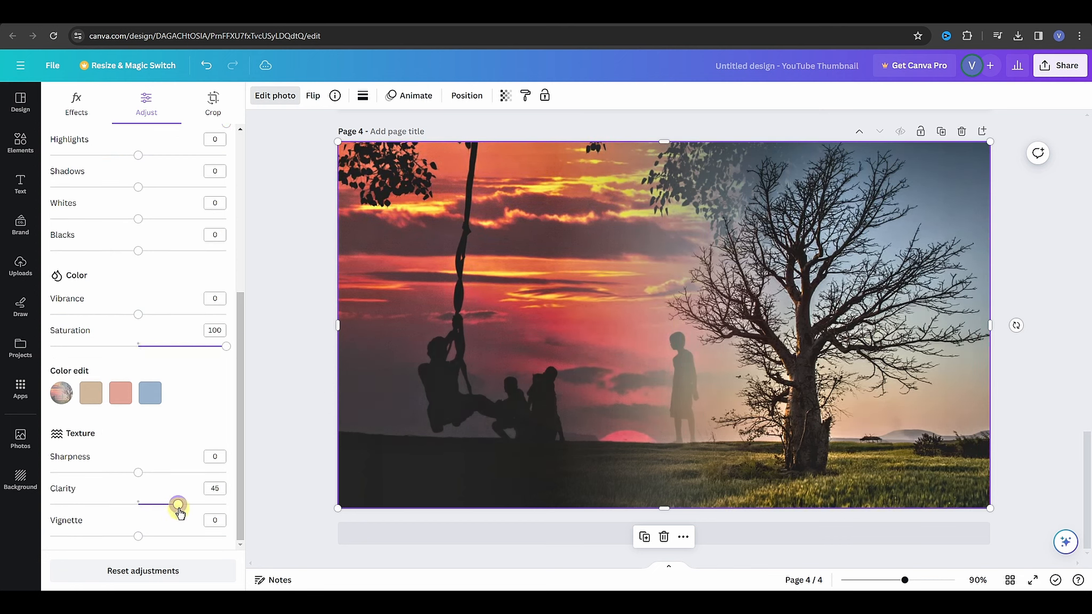
pyautogui.click(1039, 476)
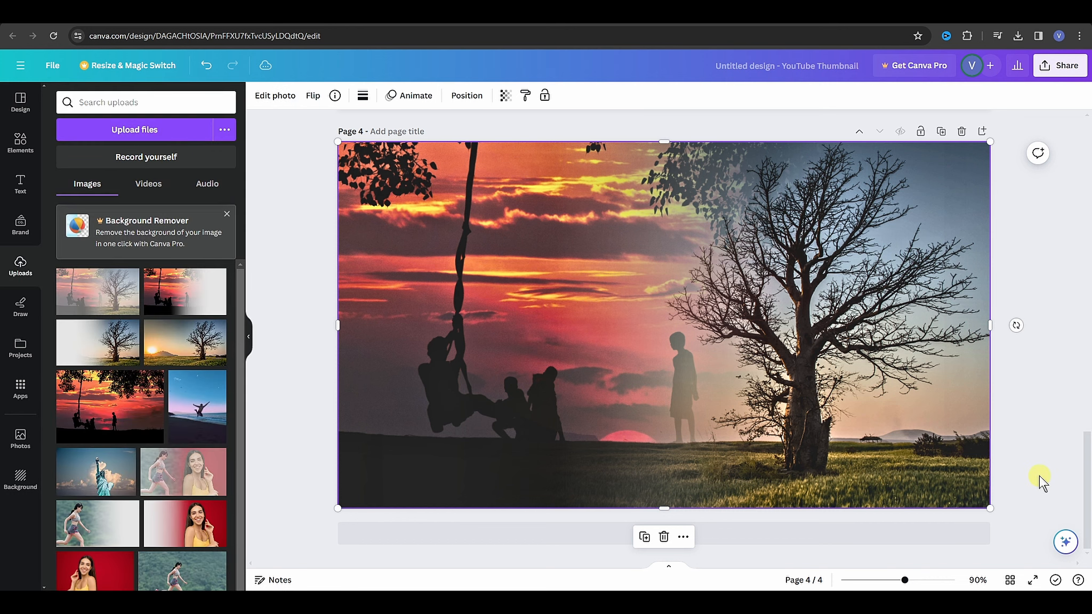